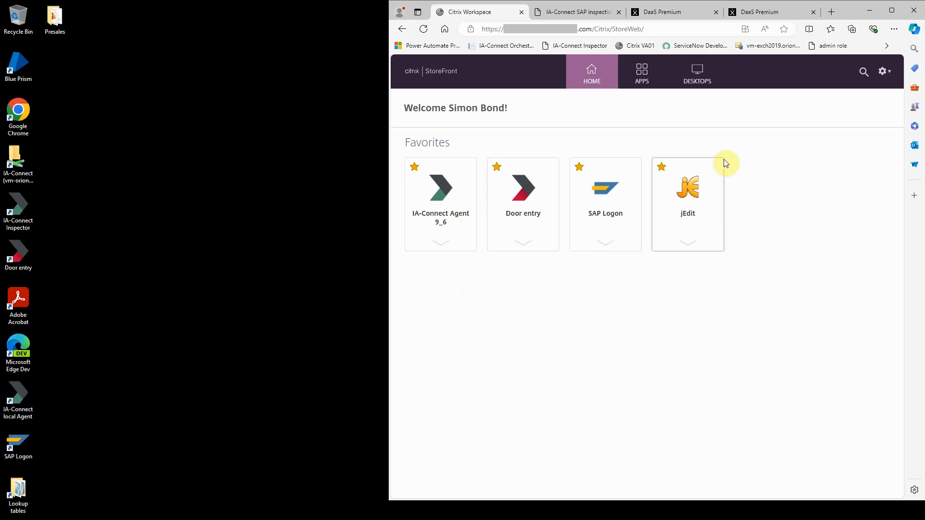
# - View the available Citrix desktops and launch IA-Connect Agent 9_6 from the published apps
pyautogui.click(697, 77)
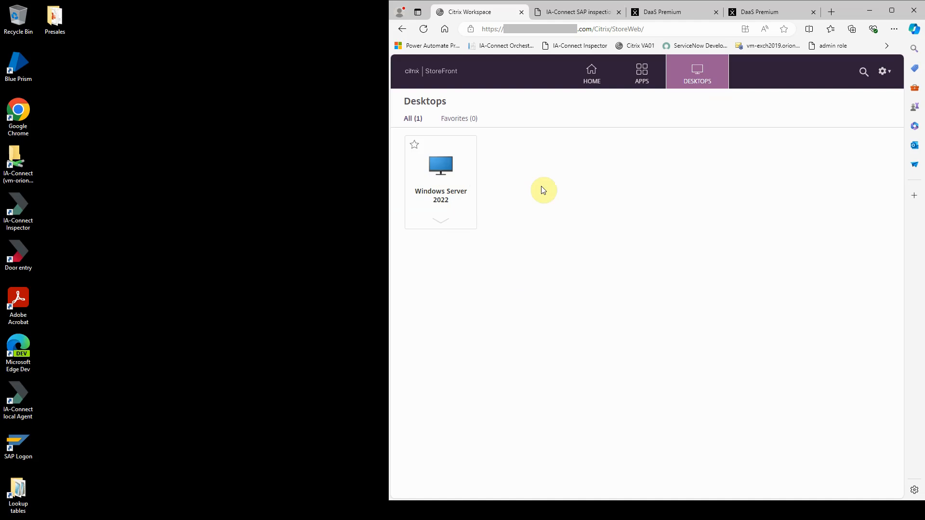
pyautogui.click(642, 79)
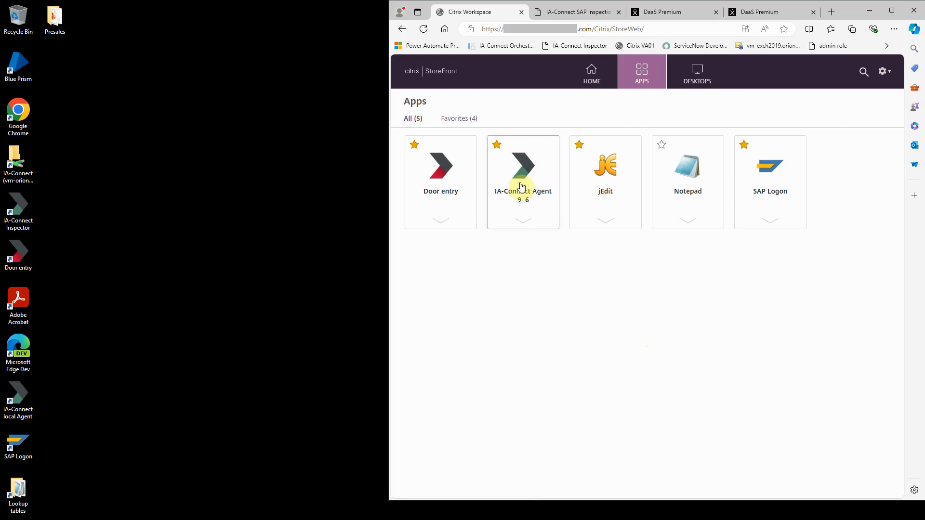
pyautogui.click(524, 179)
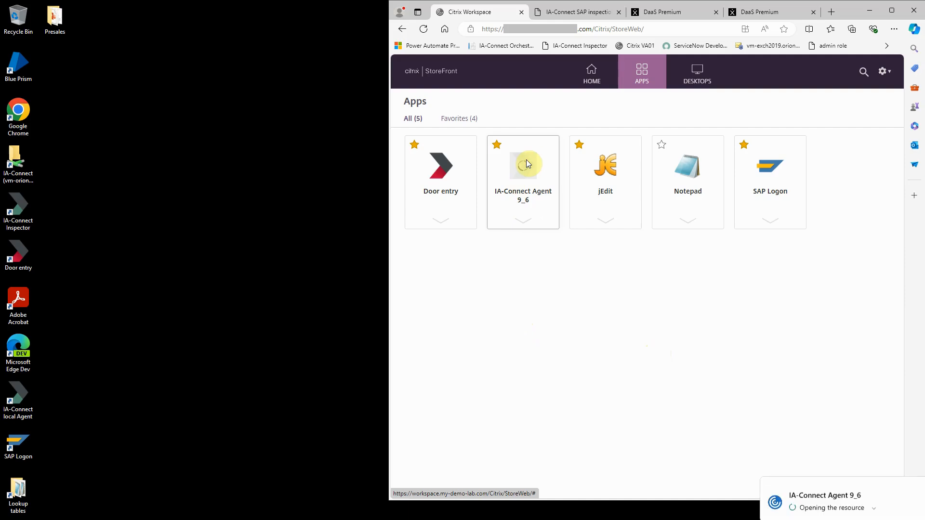
# - Check the published IA-Connect applications in Citrix DaaS and refresh the list of active sessions
pyautogui.click(681, 12)
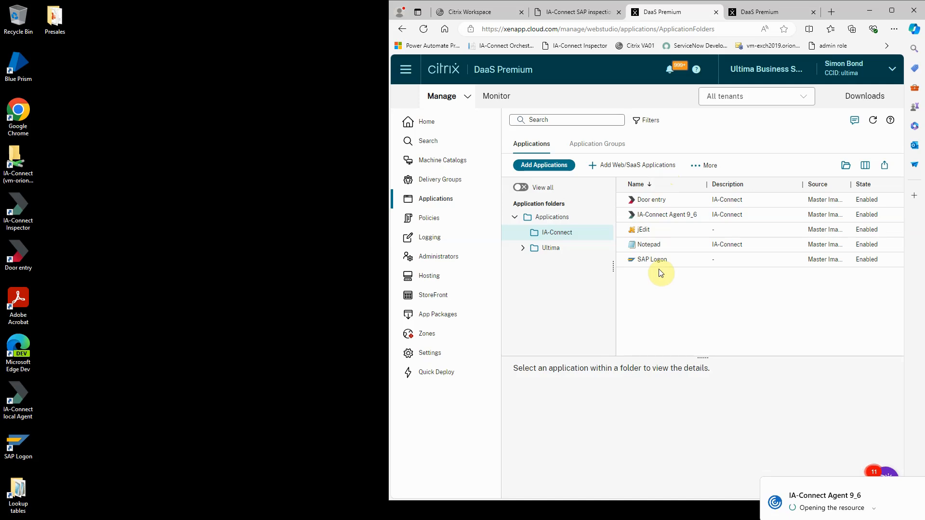
pyautogui.click(768, 11)
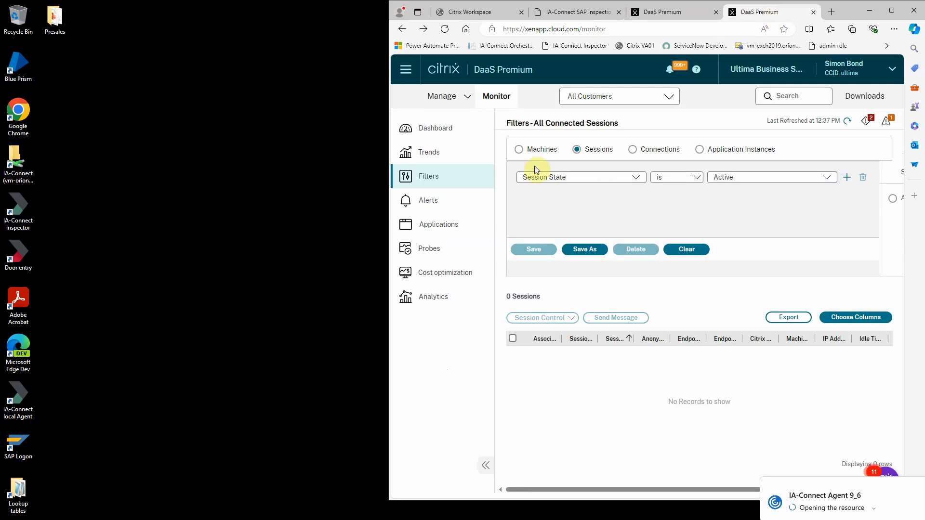
pyautogui.click(848, 122)
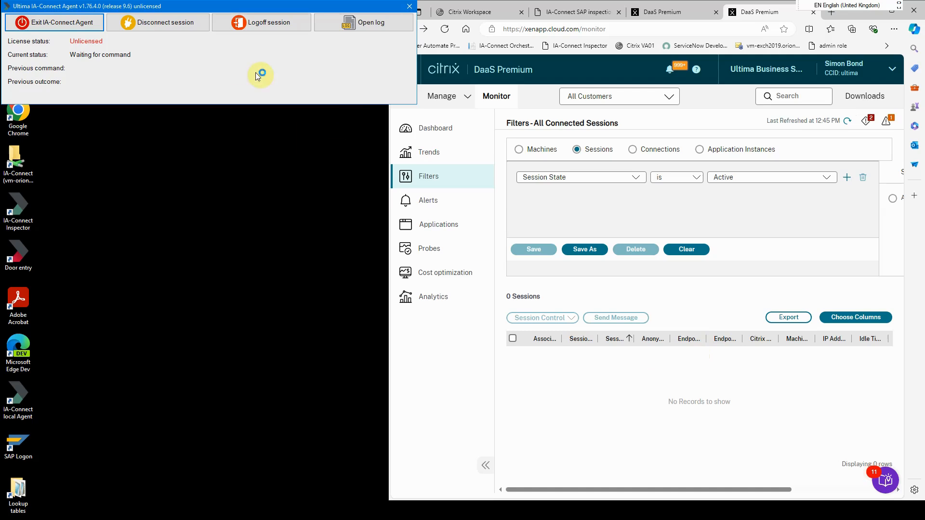
pyautogui.click(847, 122)
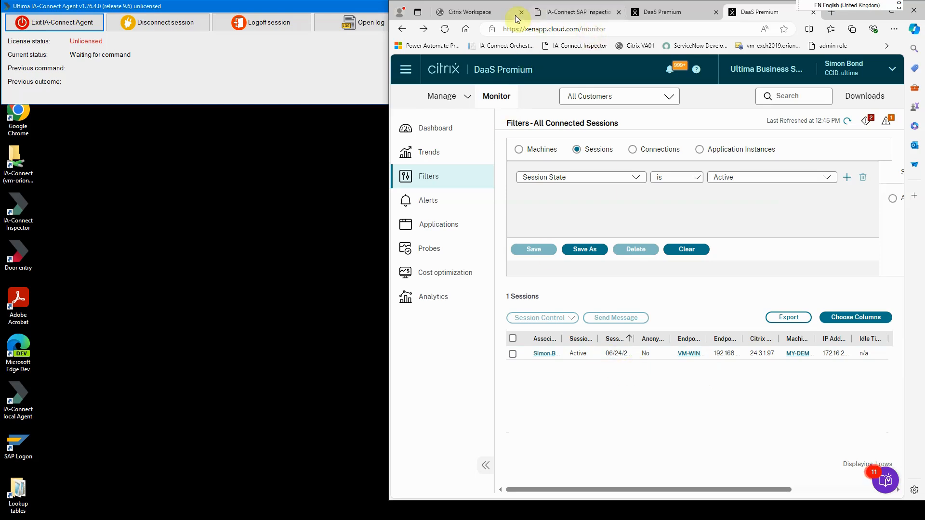
# - Launch Door entry from the StoreFront apps and inspect the applications running in the active Citrix session
pyautogui.click(474, 12)
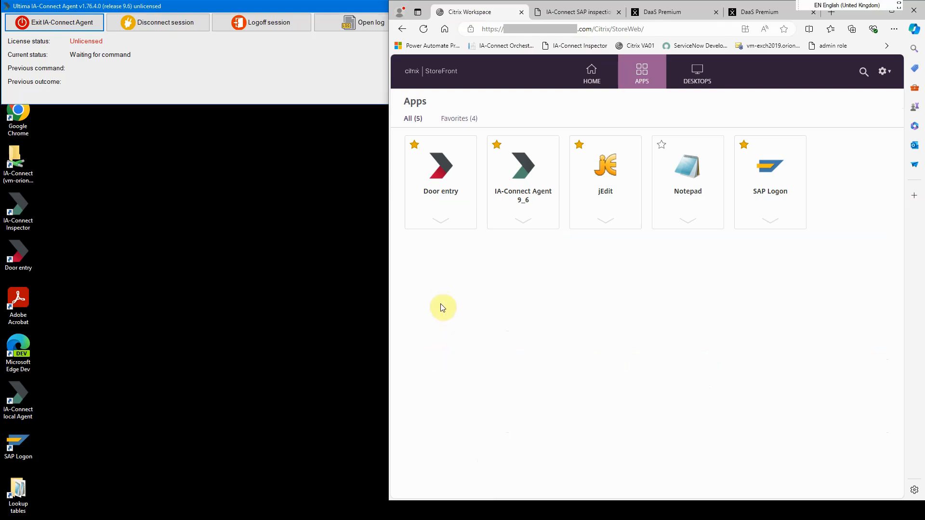
pyautogui.click(444, 164)
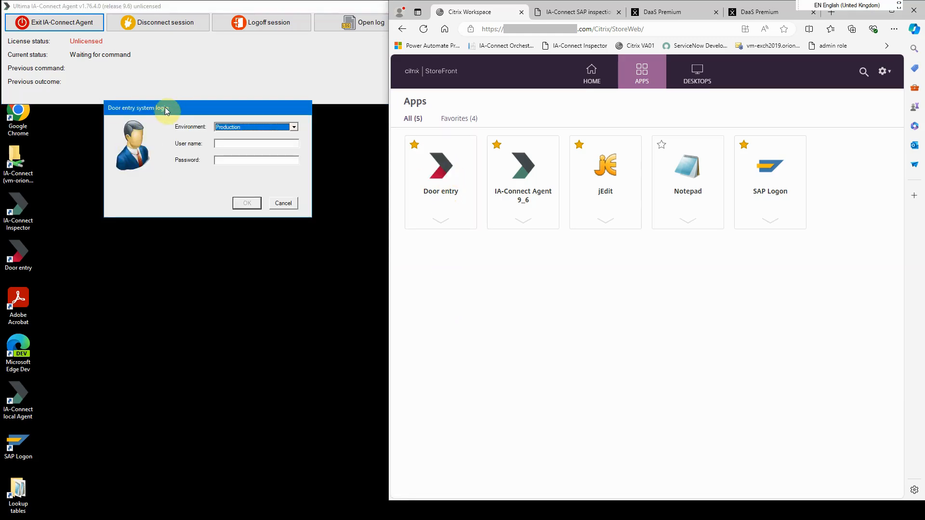
pyautogui.moveTo(166, 111); pyautogui.dragTo(135, 99)
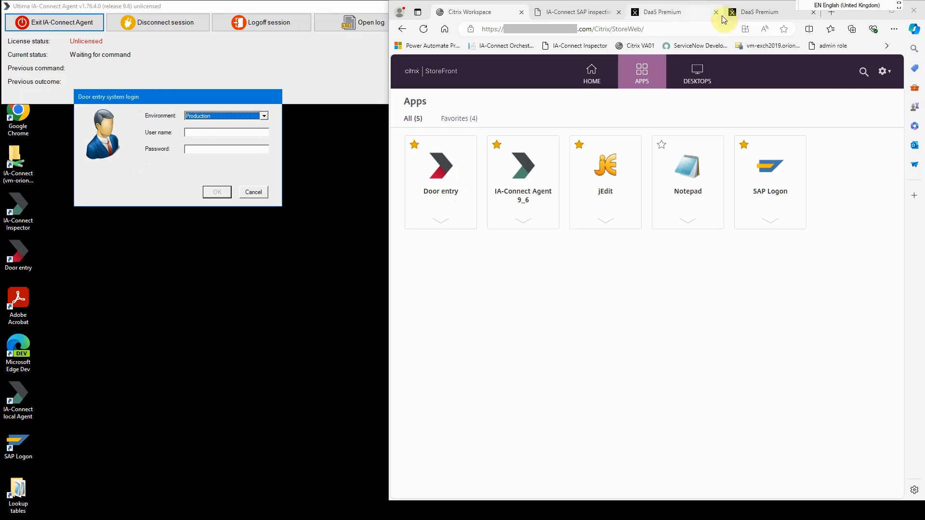
pyautogui.click(763, 12)
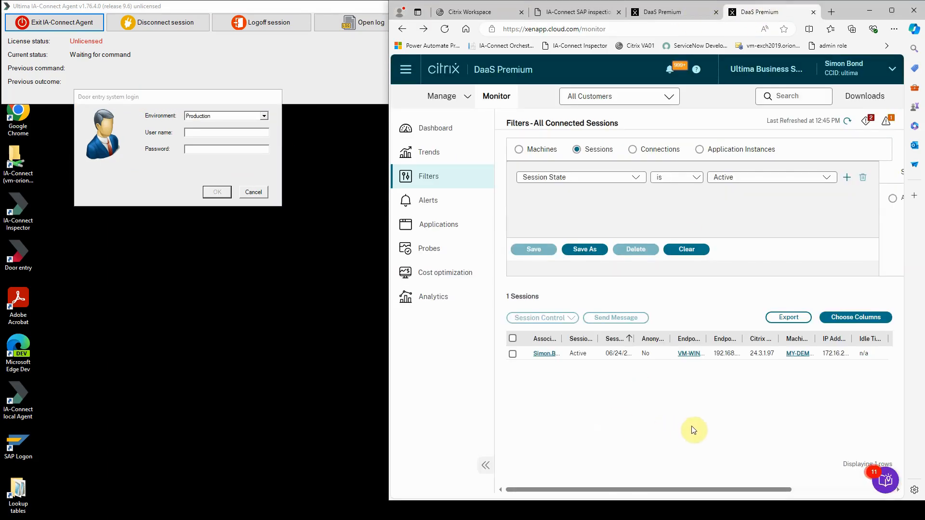
pyautogui.click(544, 354)
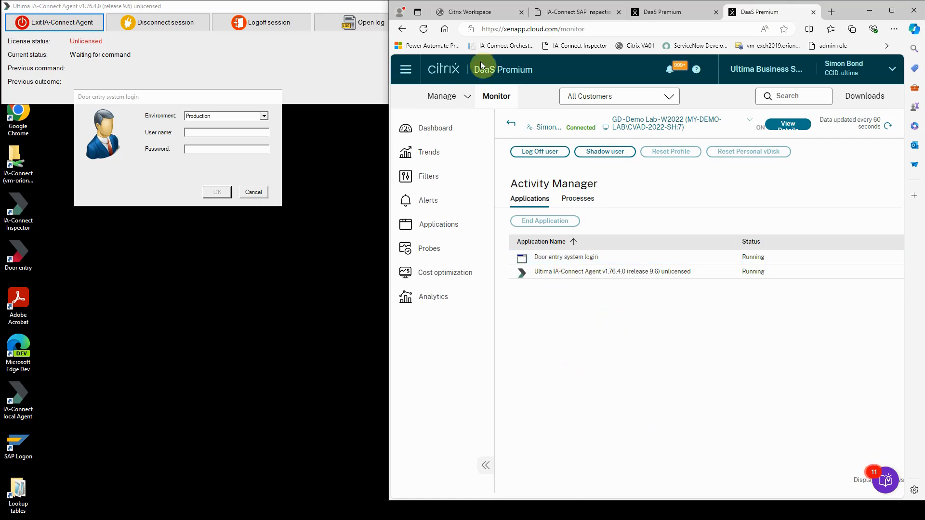
# - Switch to the IA-Connect Inspector's UIA inspection and attach to the Citrix ICA session
pyautogui.click(559, 12)
pyautogui.click(486, 77)
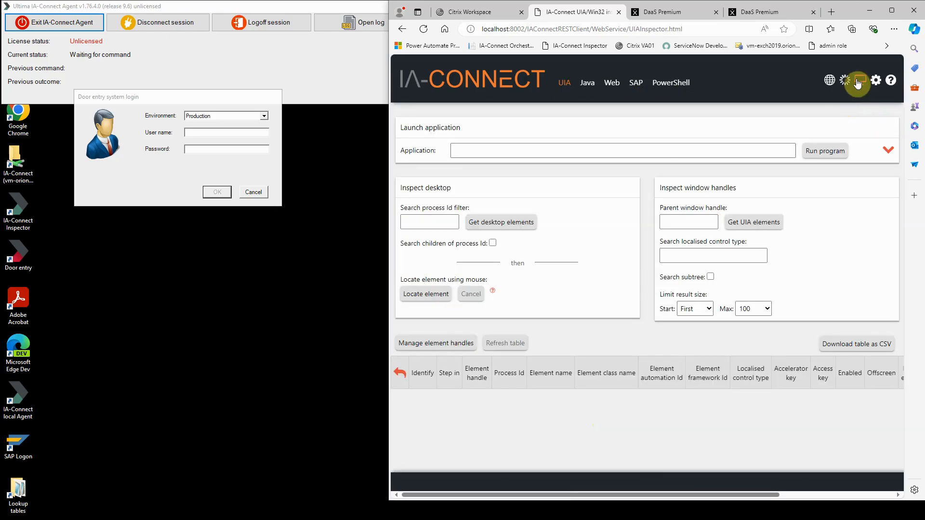
pyautogui.click(860, 82)
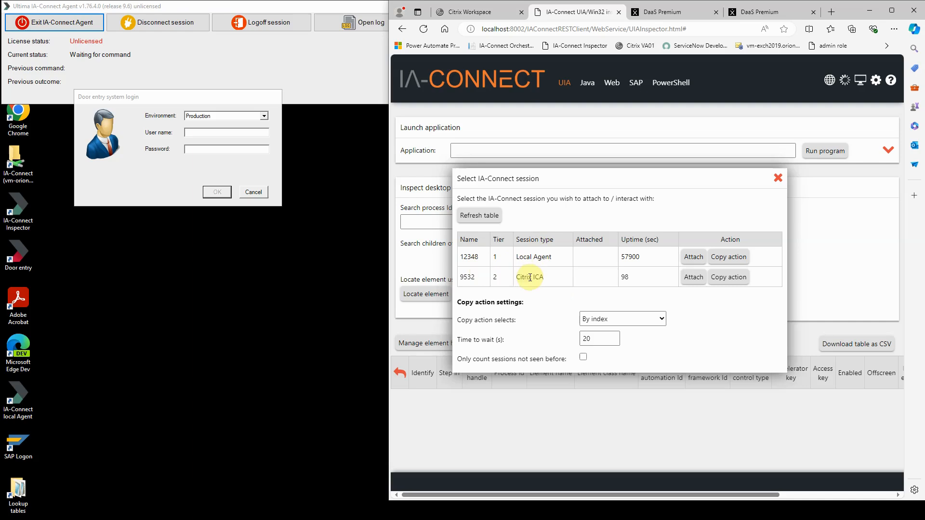
pyautogui.click(698, 280)
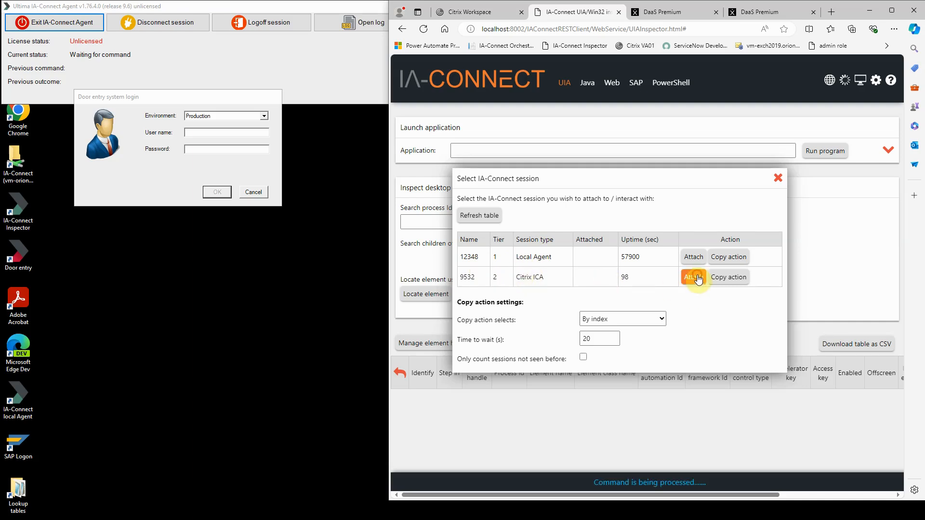
pyautogui.click(777, 179)
# - Locate the User name field of the Door entry login window as a UIA element
pyautogui.click(426, 294)
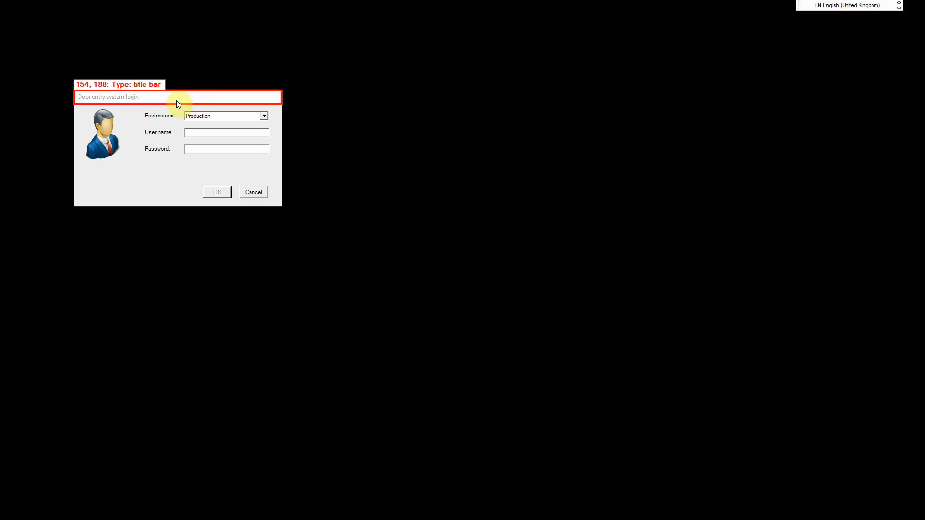
pyautogui.moveTo(141, 95); pyautogui.dragTo(185, 91)
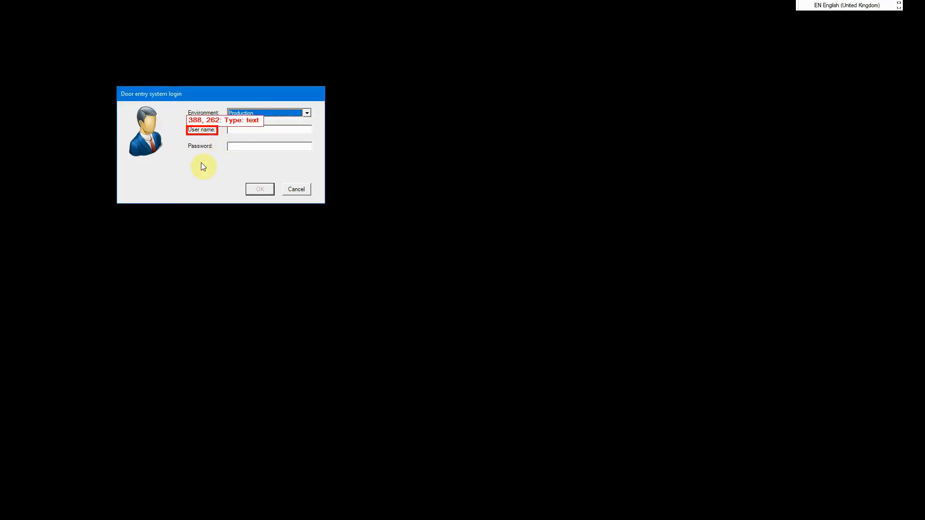
pyautogui.click(250, 130)
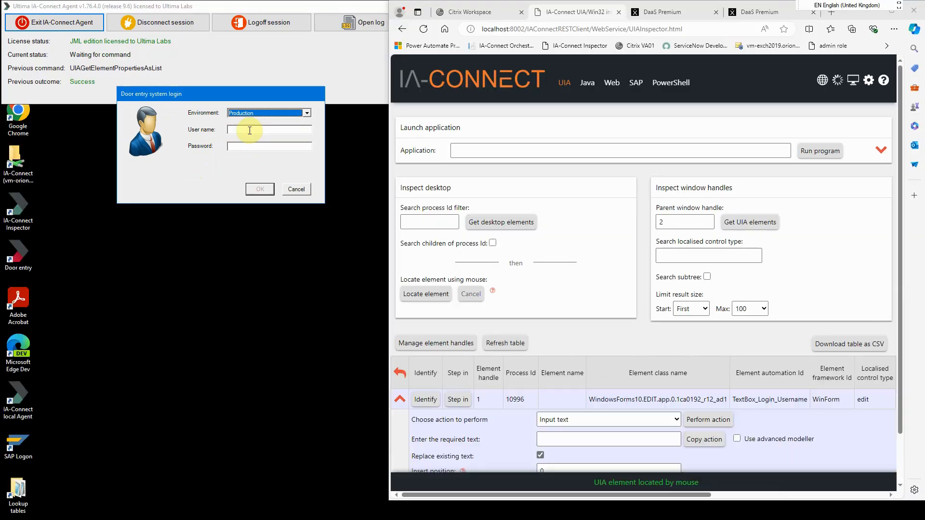
pyautogui.scroll(-1, 616, 344)
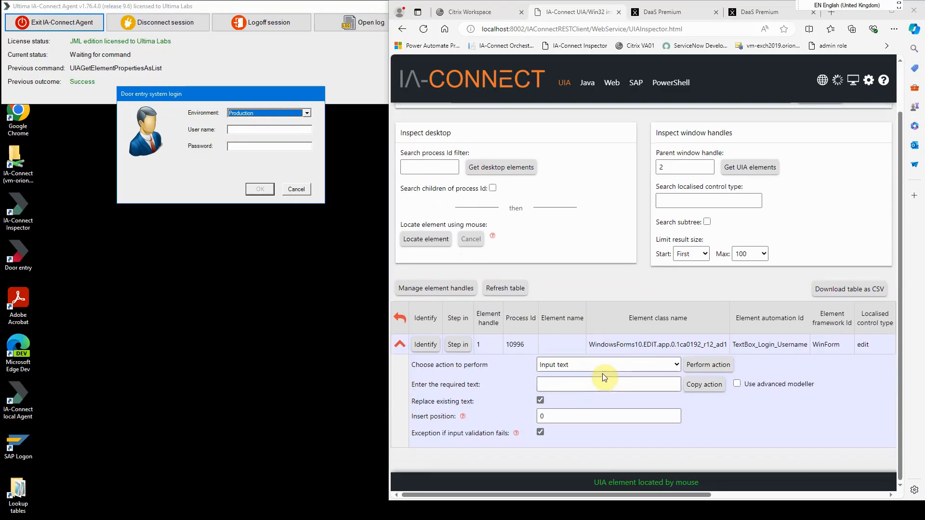
pyautogui.moveTo(686, 493); pyautogui.dragTo(626, 495)
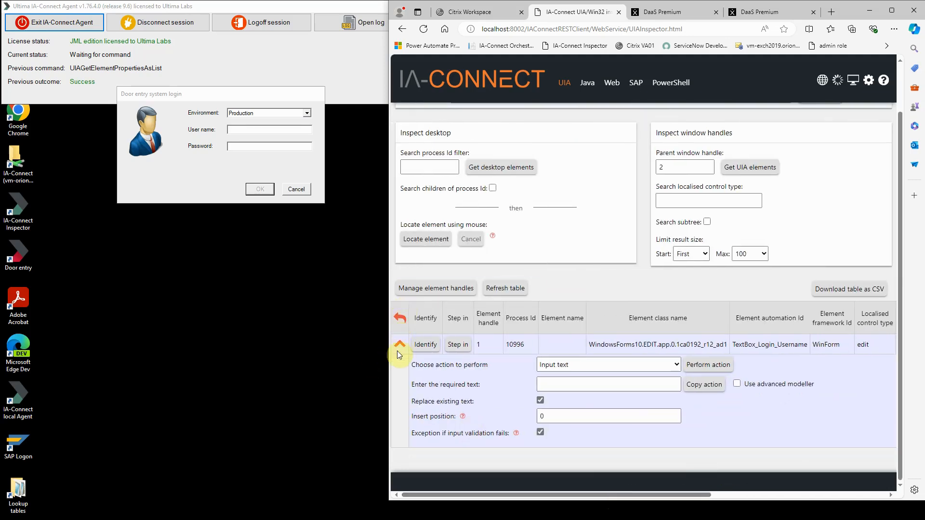
pyautogui.click(620, 364)
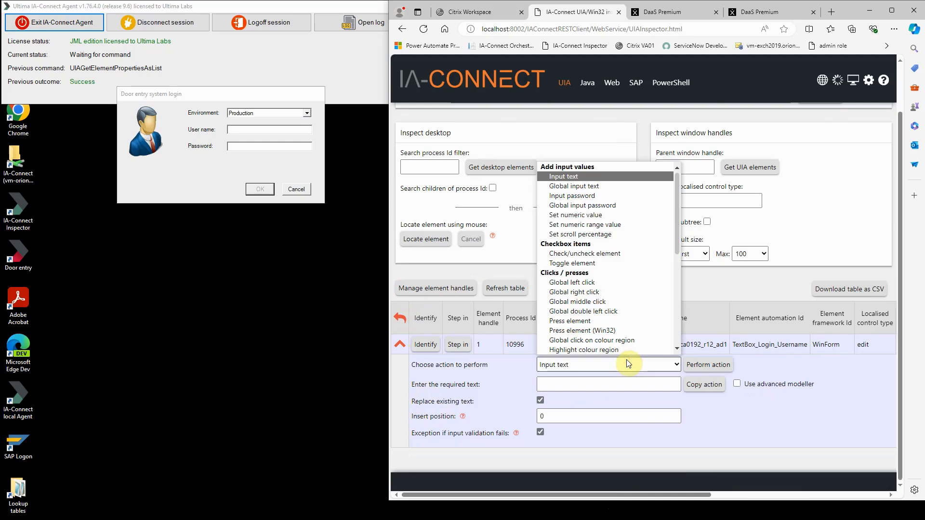
pyautogui.scroll(-10, 625, 240)
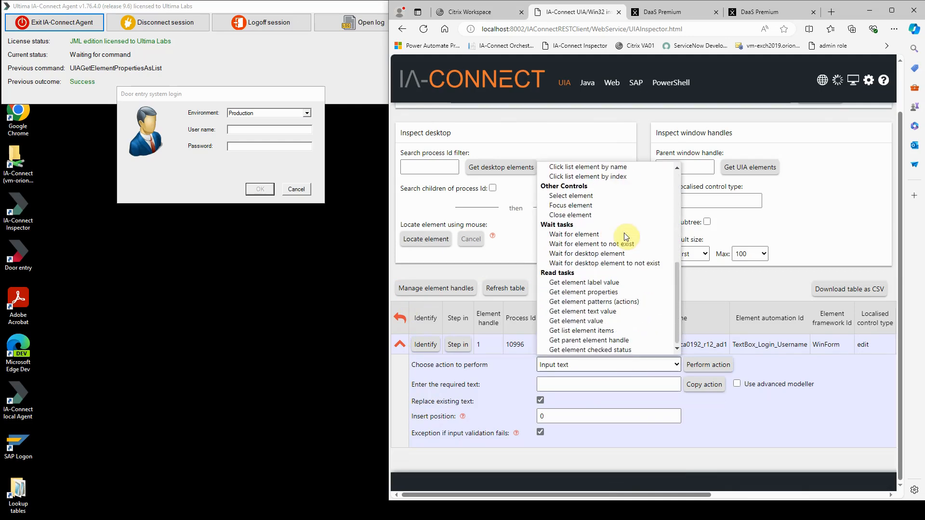
pyautogui.scroll(8, 626, 236)
pyautogui.click(722, 282)
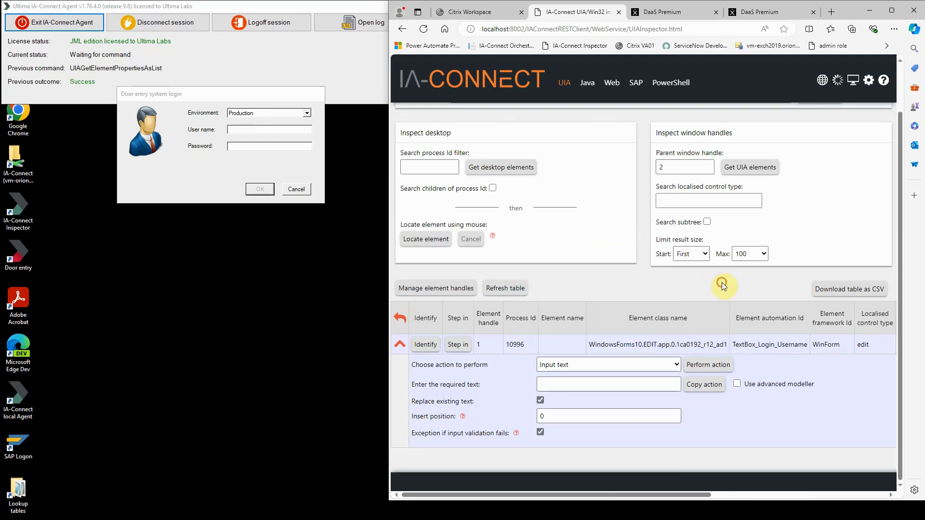
pyautogui.doubleClick(862, 344)
# - Perform the Input text action on the User name element with the text "operator"
pyautogui.click(598, 385)
pyautogui.write('operator')
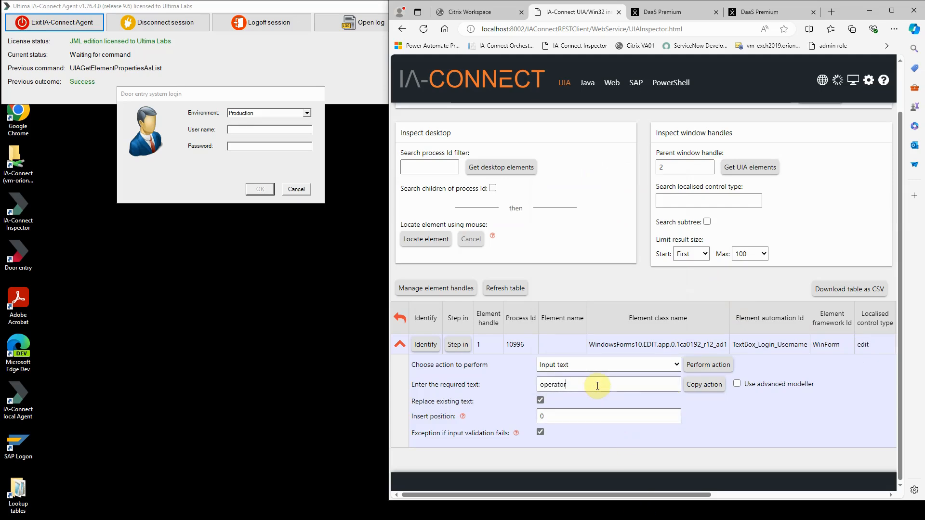
pyautogui.click(700, 369)
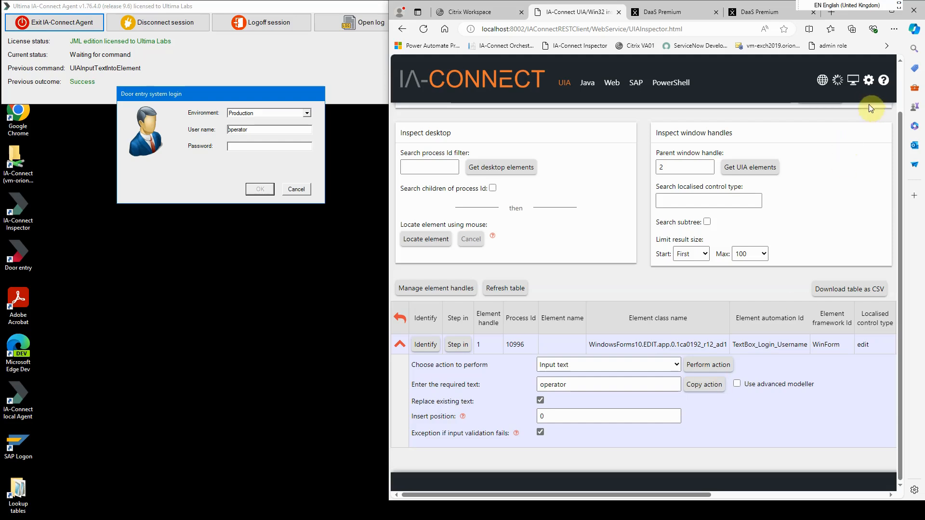
# - Review the target environments offered for copied actions in the IA-Connect driver control settings
pyautogui.click(869, 81)
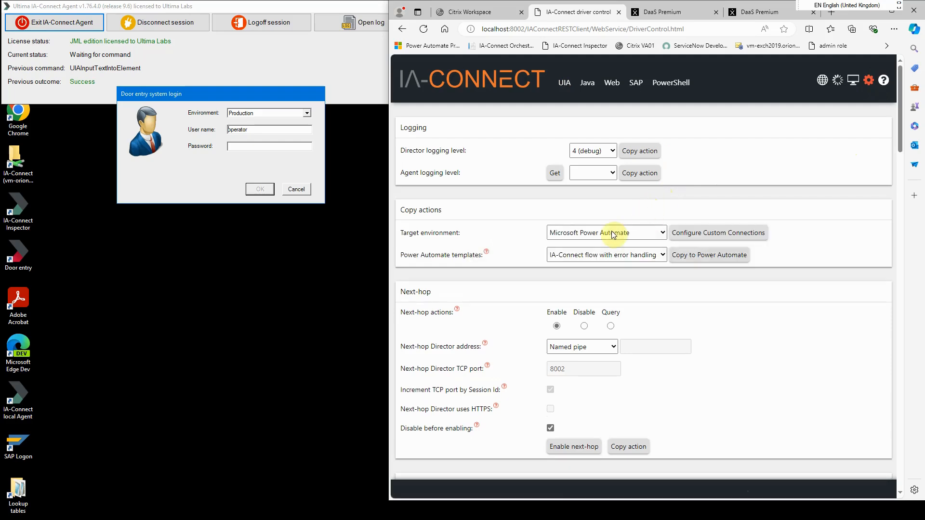
pyautogui.click(626, 233)
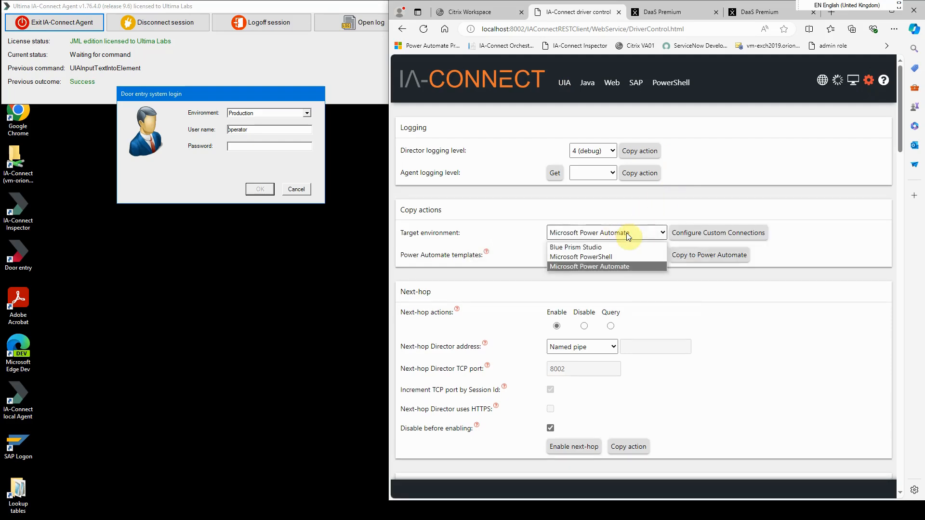
pyautogui.click(627, 233)
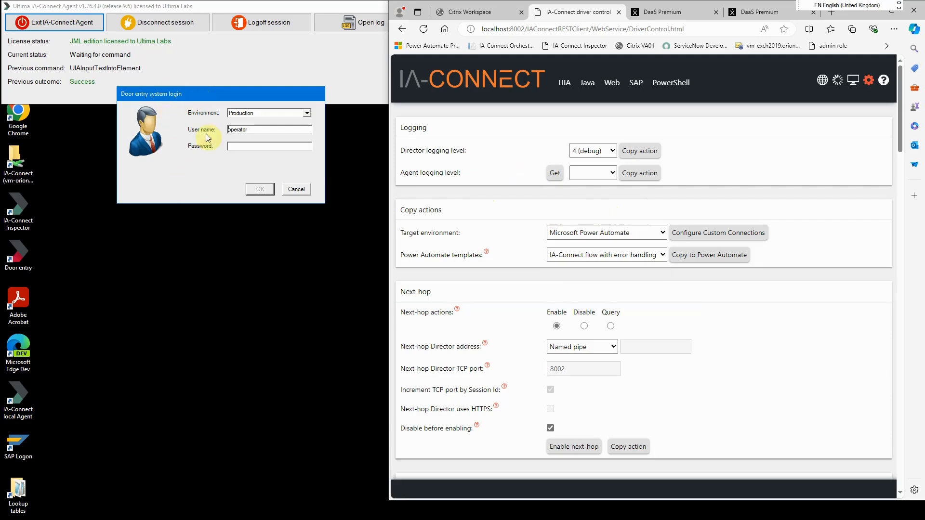
# - Return to UIA inspection and locate the Environment combo box of the Door entry login window
pyautogui.click(569, 86)
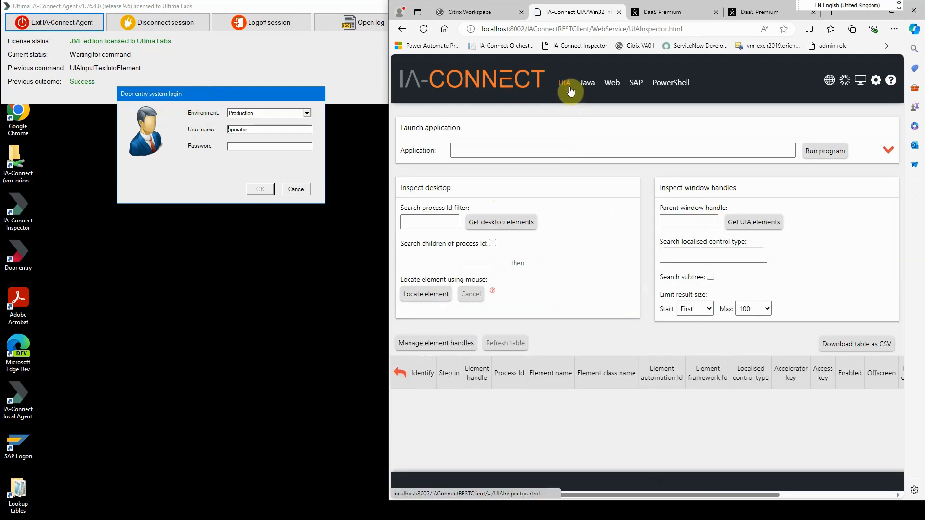
pyautogui.click(425, 294)
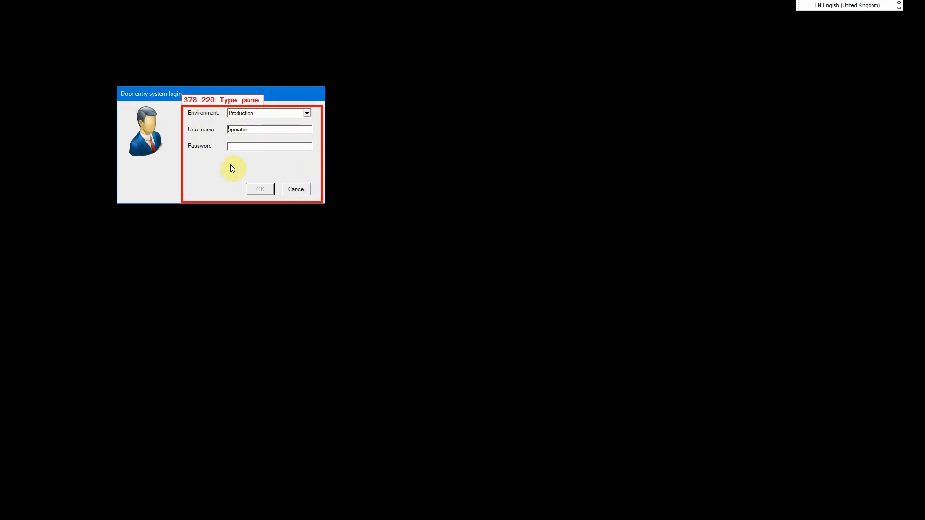
pyautogui.press('ctrl')
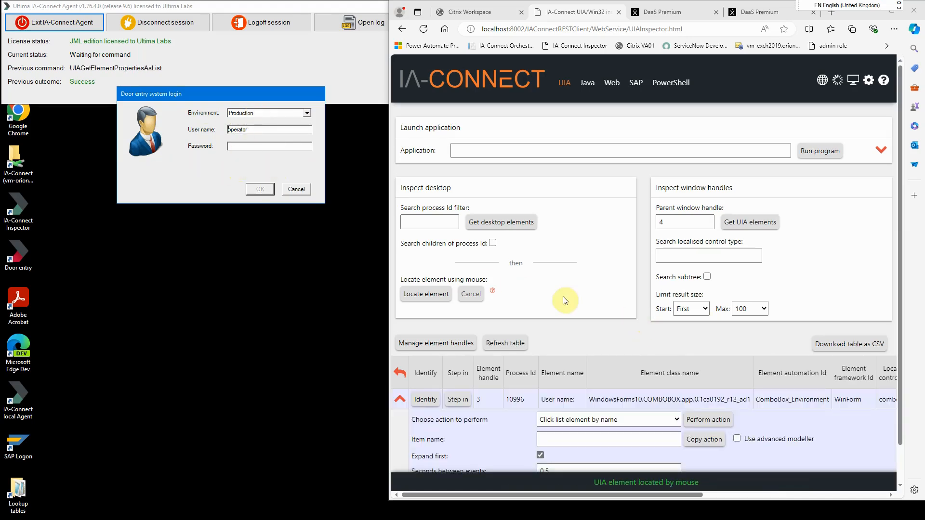
pyautogui.scroll(-1, 626, 313)
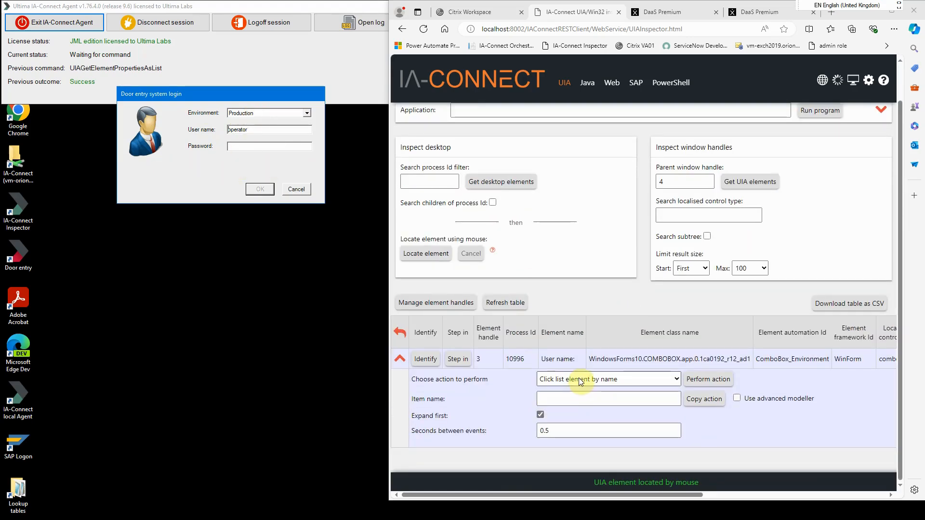
# - Perform the Click list element by name action on the Environment combo box with the item name "Testing"
pyautogui.click(577, 400)
pyautogui.write('Testing')
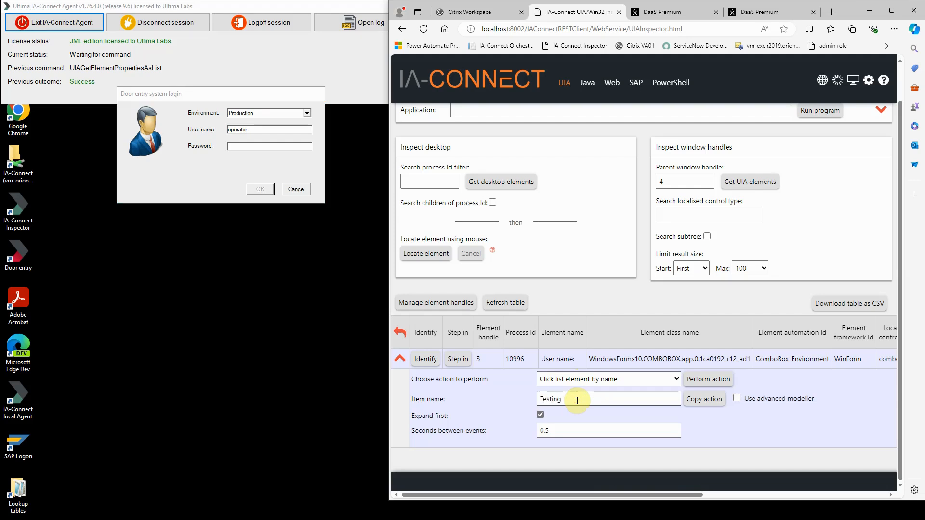
pyautogui.click(708, 379)
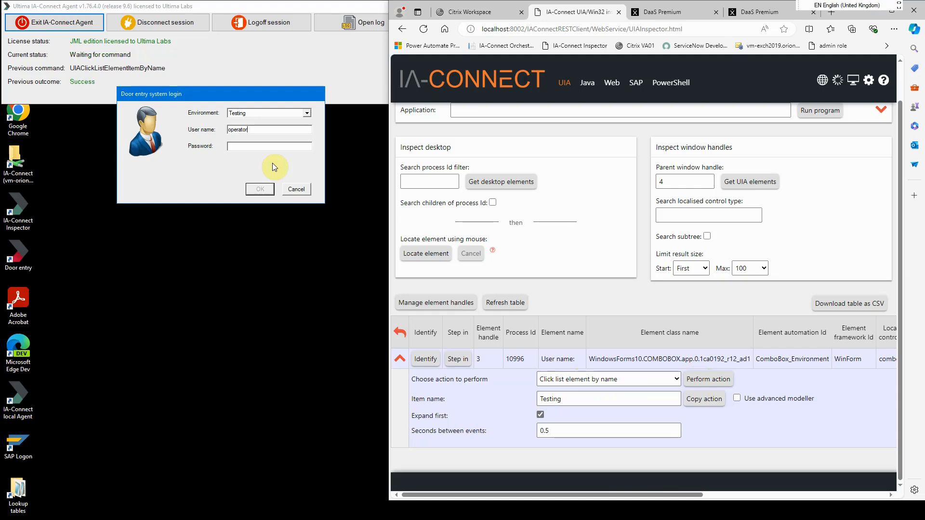
pyautogui.click(666, 383)
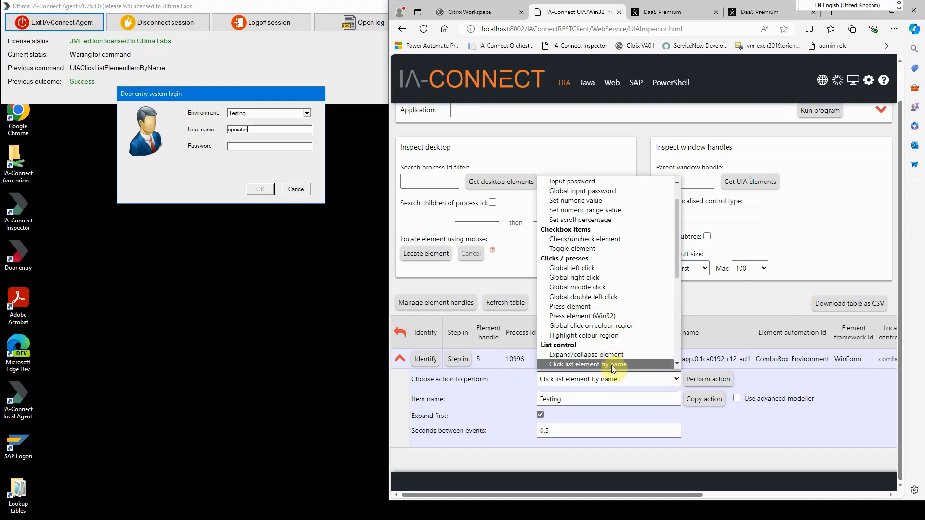
pyautogui.click(726, 336)
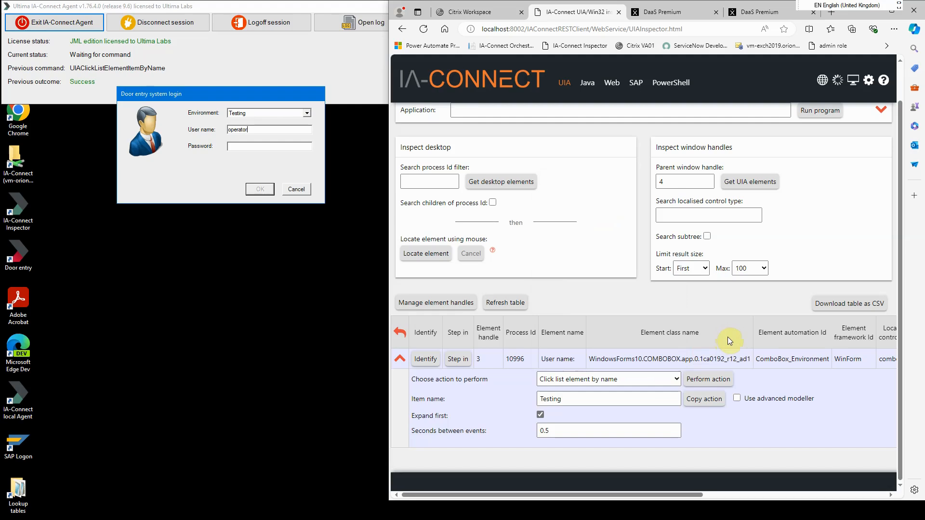
# - Launch jEdit from the Citrix Workspace apps and return to the IA-Connect Inspector page
pyautogui.click(476, 12)
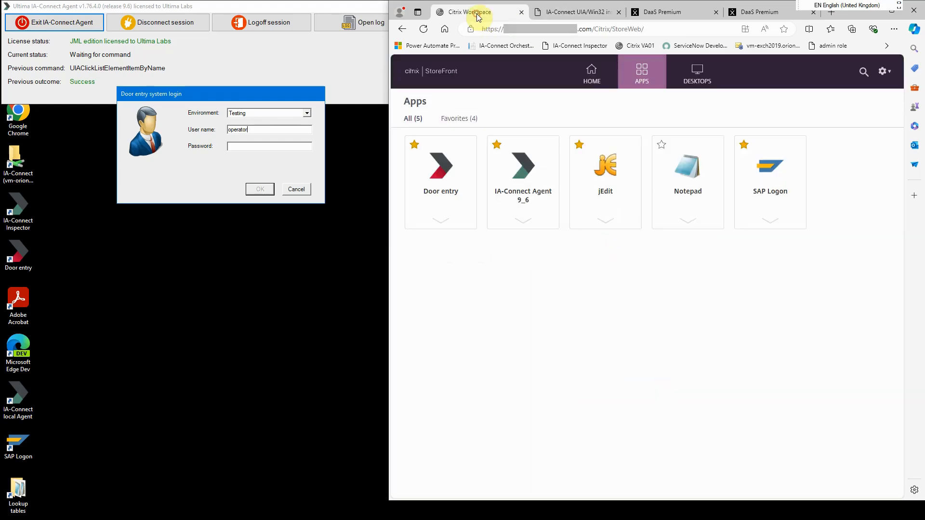
pyautogui.click(605, 167)
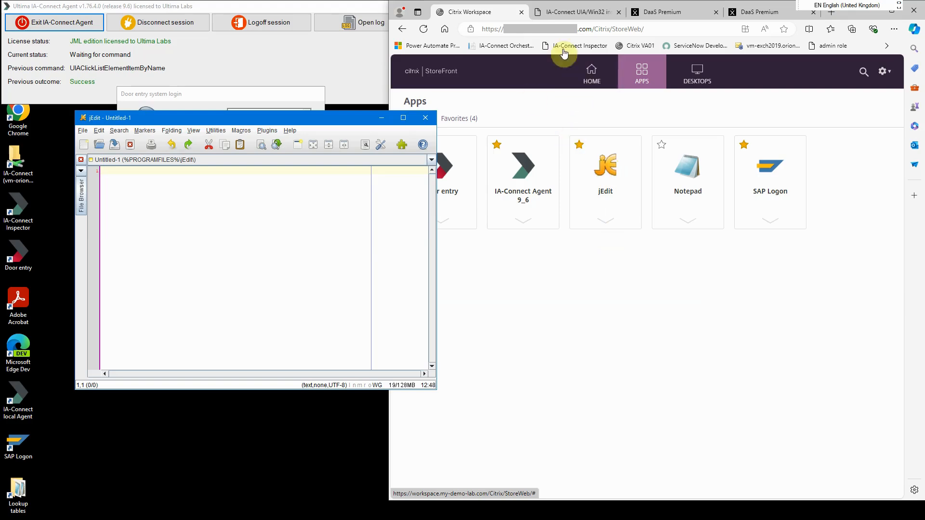
pyautogui.click(571, 12)
pyautogui.click(570, 185)
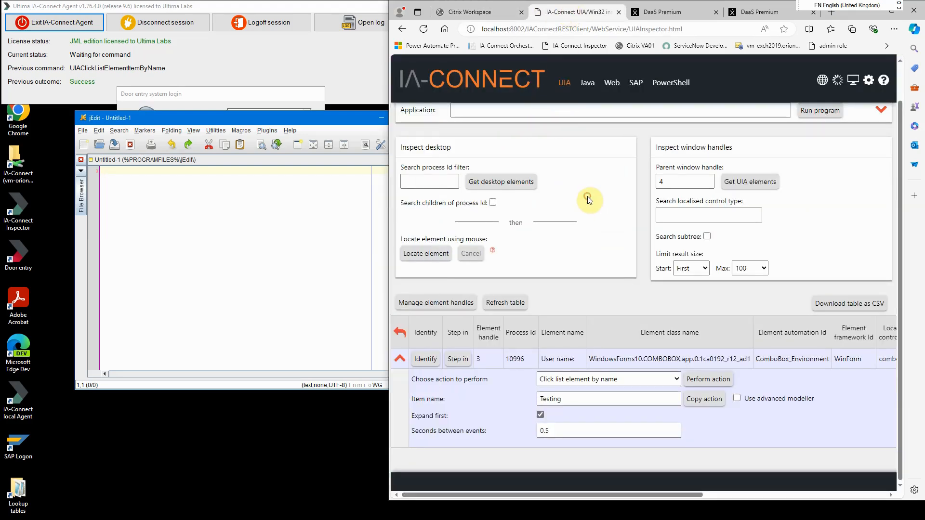
# - Use the UIA mouse locator on the File Browser area of jEdit, then place the jEdit window below the Door entry login window
pyautogui.click(423, 262)
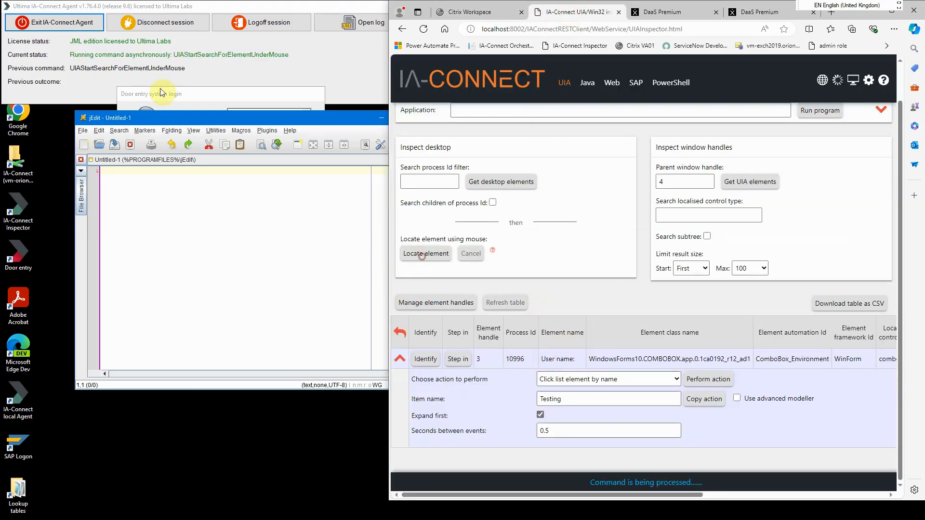
pyautogui.moveTo(321, 193); pyautogui.dragTo(553, 138)
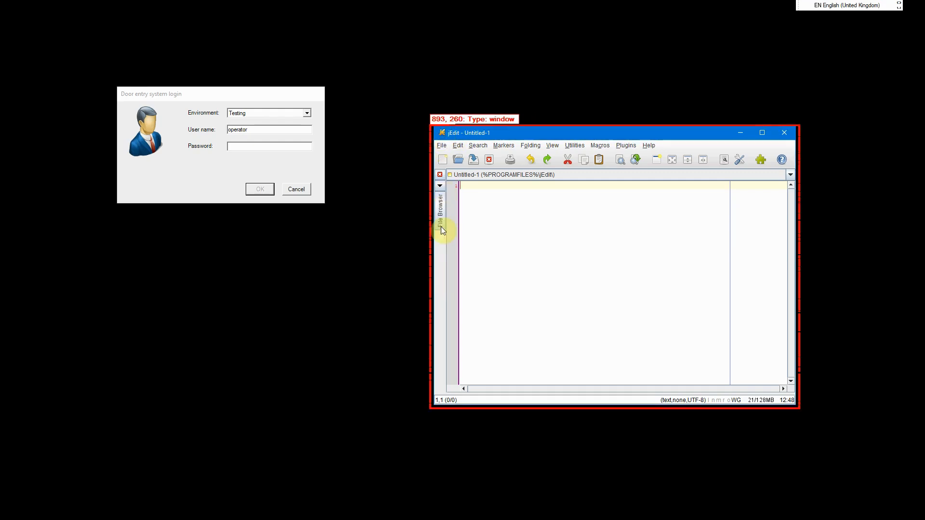
pyautogui.keyDown('ctrl'); pyautogui.rightClick(438, 253); pyautogui.keyUp('ctrl')
pyautogui.click(596, 137)
pyautogui.moveTo(595, 137); pyautogui.dragTo(180, 229)
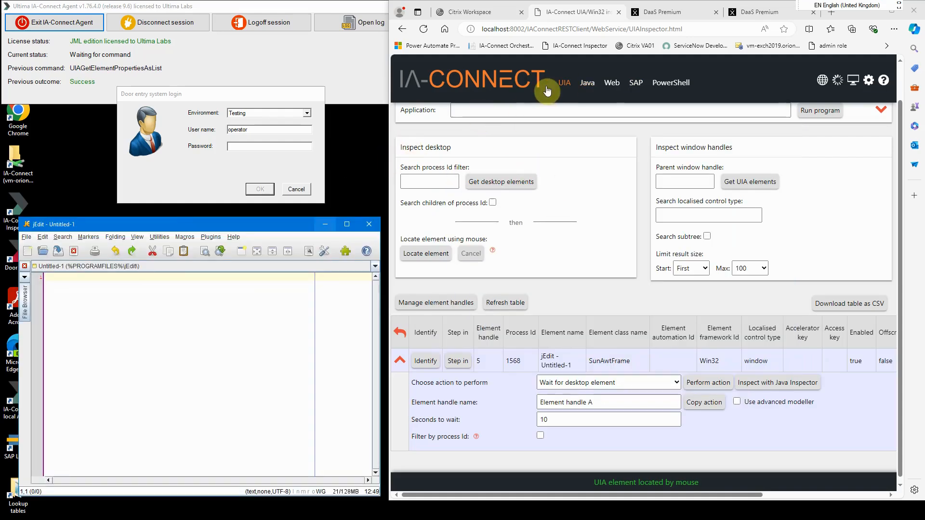
# - Connect Java inspection to the Java Access Bridge with the Windows Access Bridge DLL set to 64bit
pyautogui.click(586, 86)
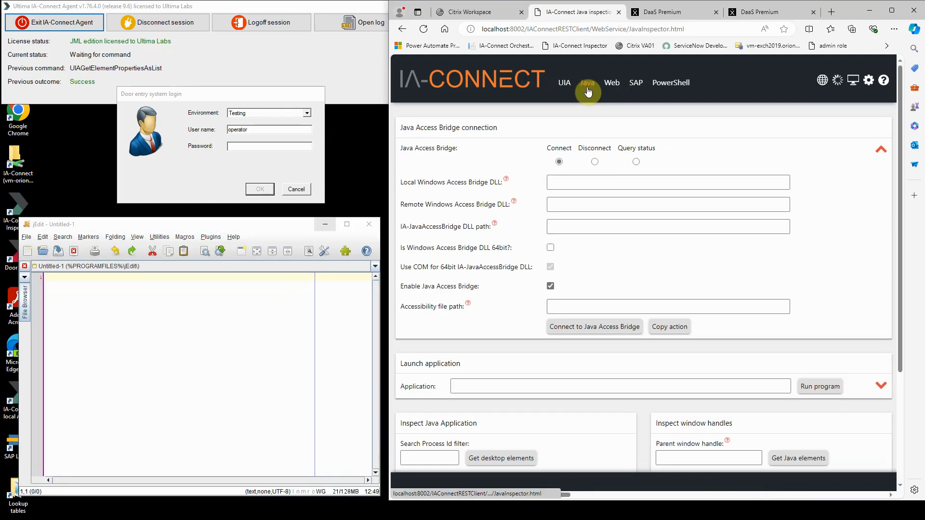
pyautogui.click(551, 248)
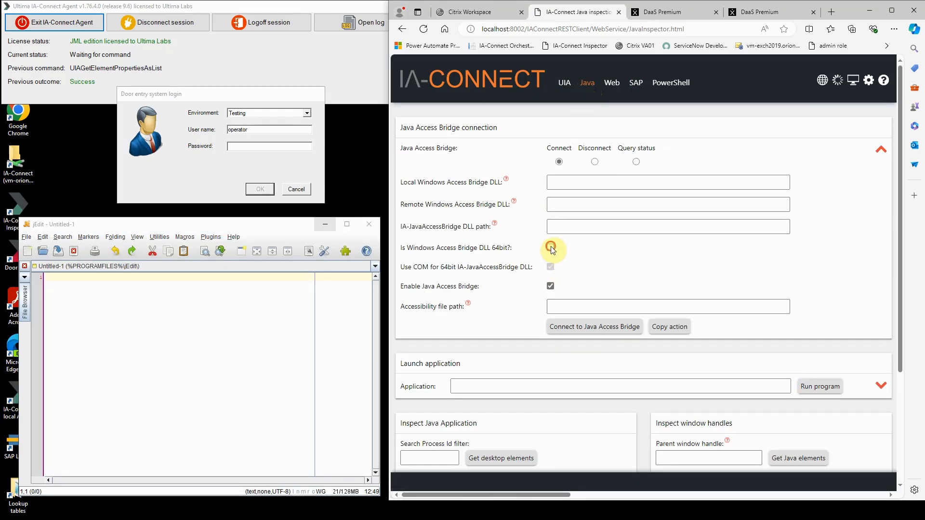
pyautogui.click(592, 330)
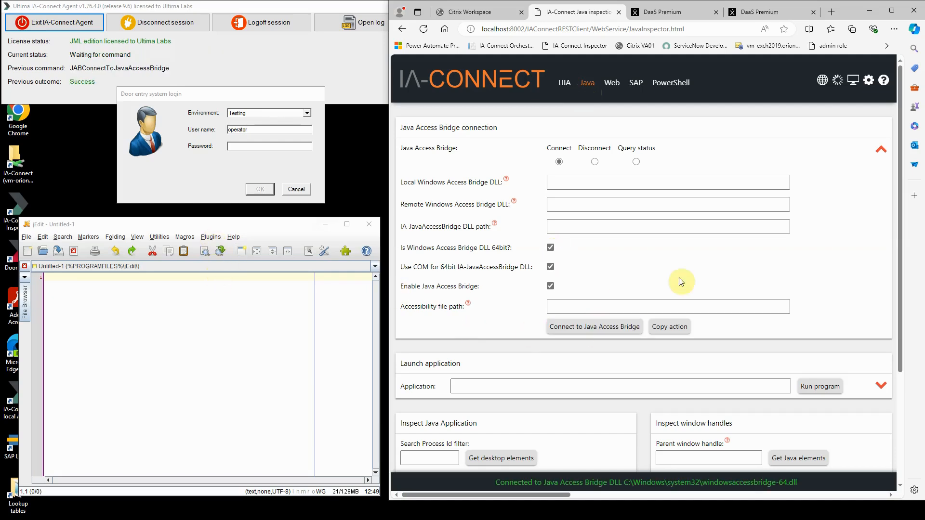
# - Retrieve the Java desktop elements and identify the jEdit window on screen
pyautogui.scroll(-1, 807, 275)
pyautogui.scroll(-3, 808, 275)
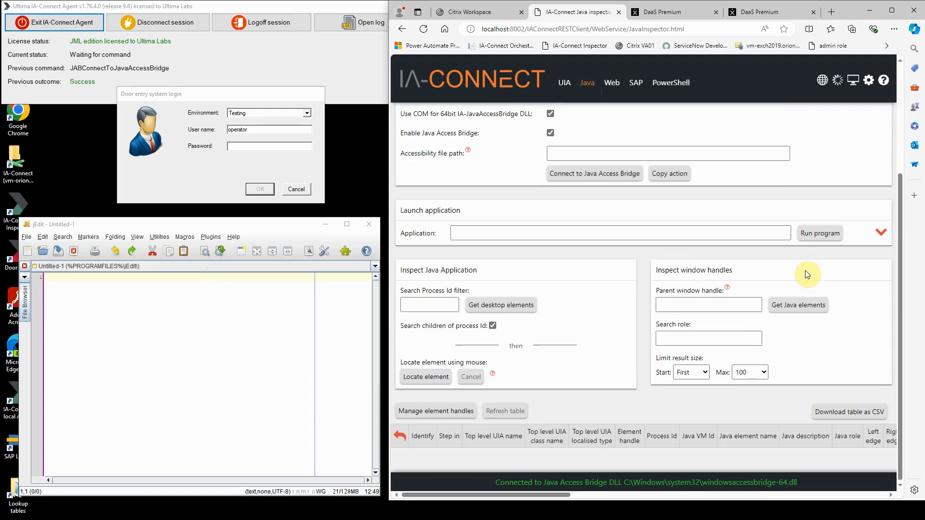
pyautogui.click(508, 306)
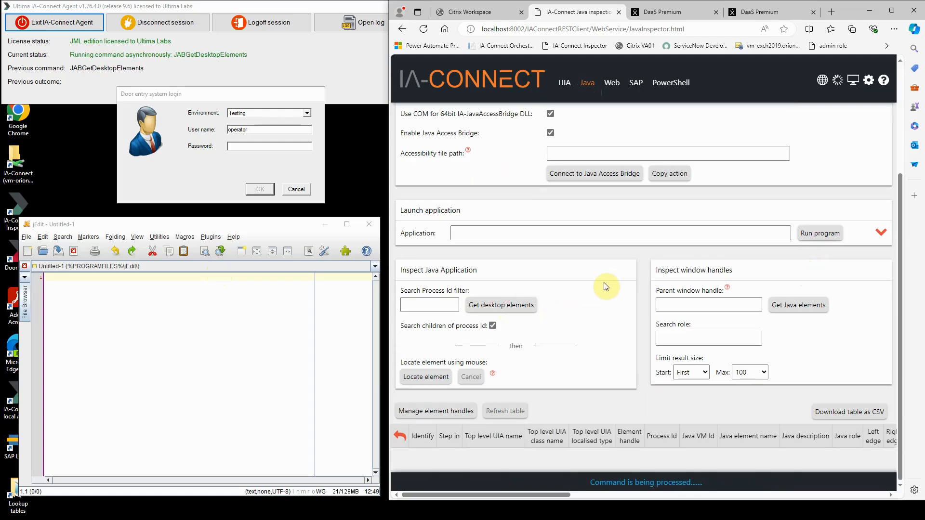
pyautogui.scroll(-3, 606, 286)
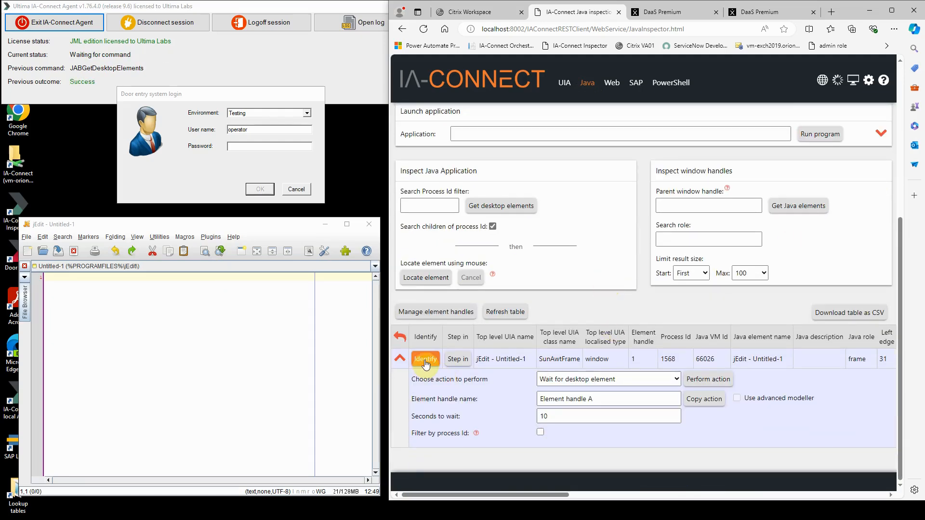
pyautogui.click(425, 360)
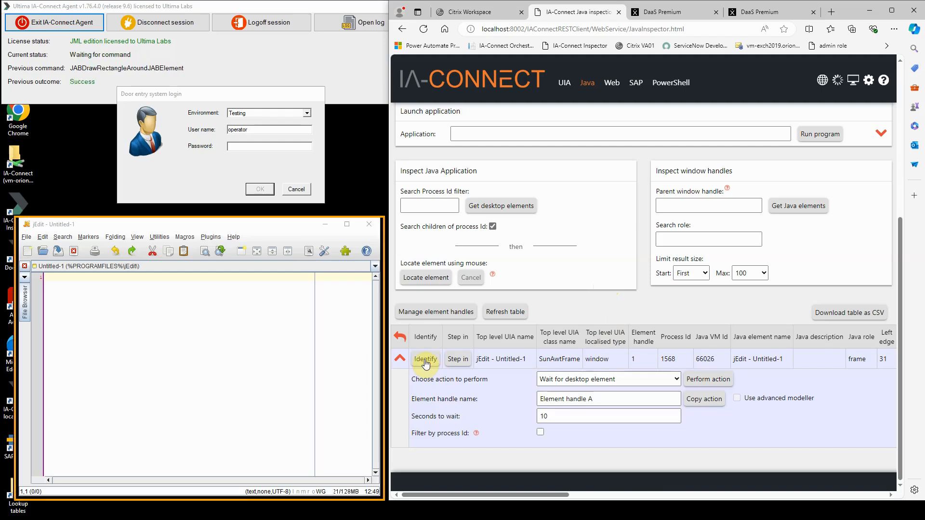
# - Locate the File menu of jEdit with the Java mouse locator
pyautogui.click(439, 278)
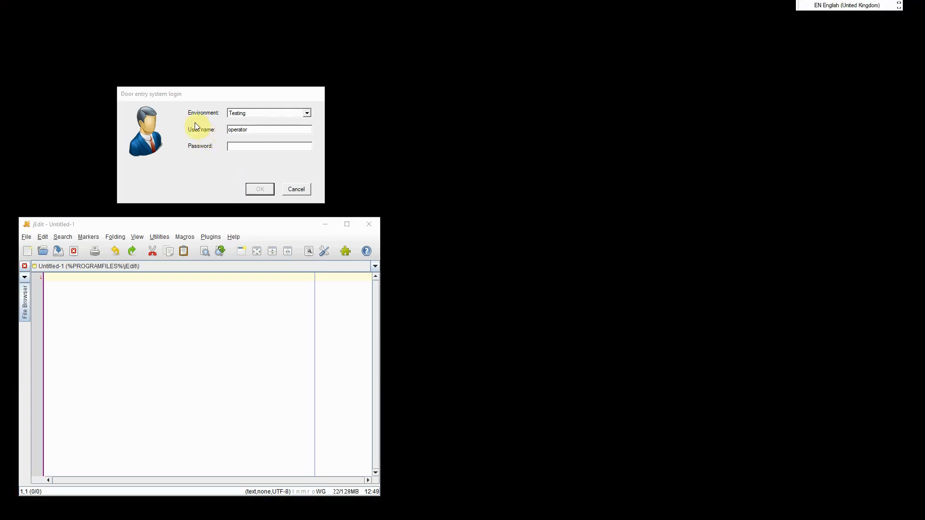
pyautogui.moveTo(155, 225); pyautogui.dragTo(231, 221)
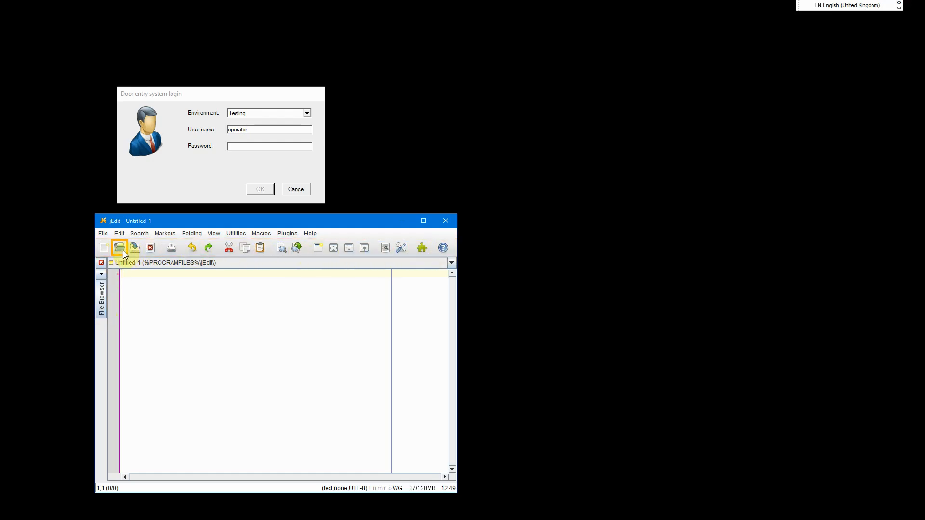
pyautogui.click(194, 95)
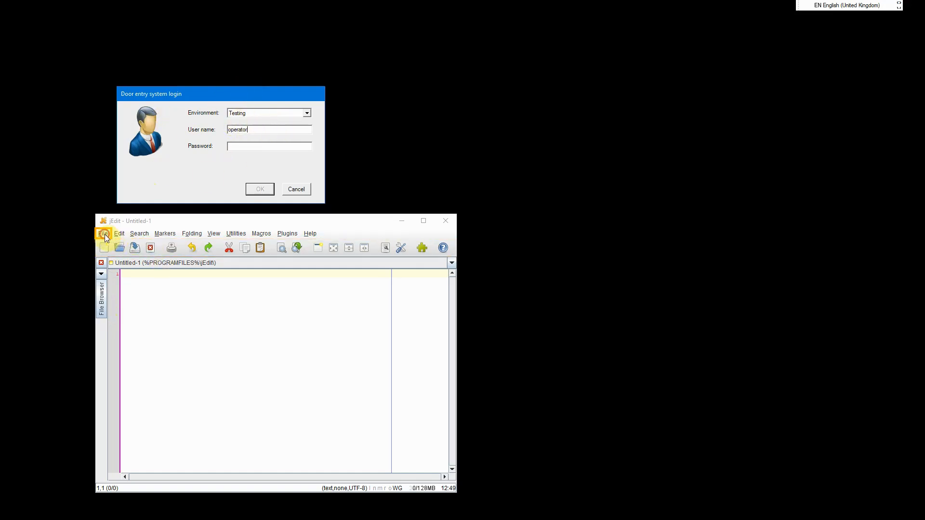
pyautogui.press('ctrl')
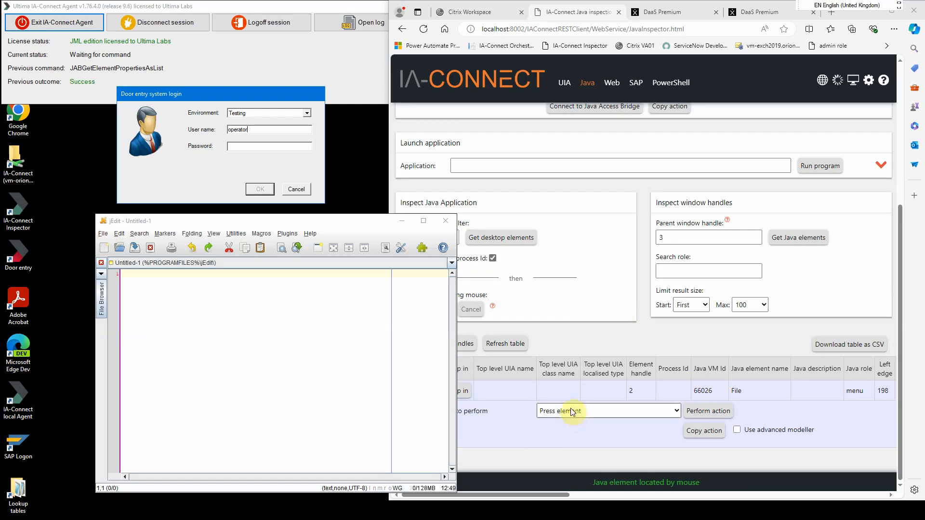
pyautogui.click(594, 349)
# - Review the available Java actions and perform Press element on the jEdit File menu
pyautogui.click(586, 411)
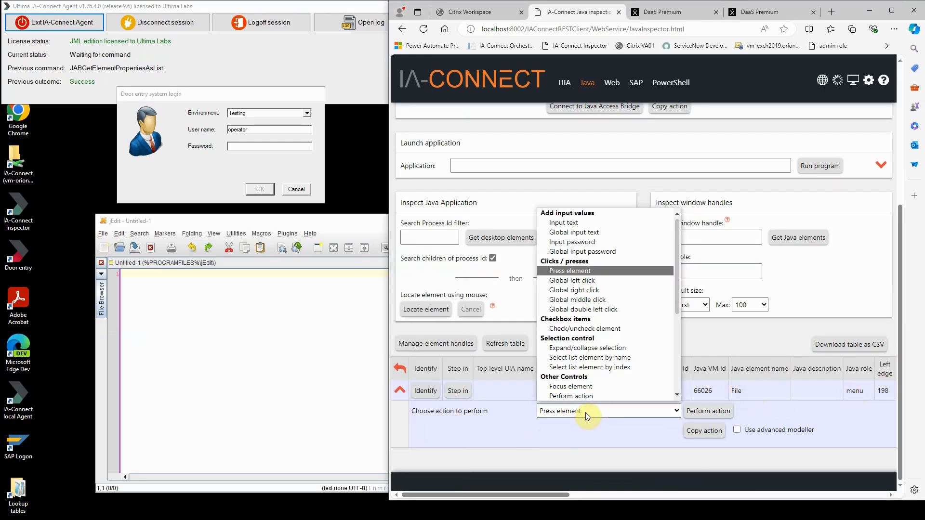
pyautogui.scroll(-3, 600, 347)
pyautogui.scroll(5, 601, 347)
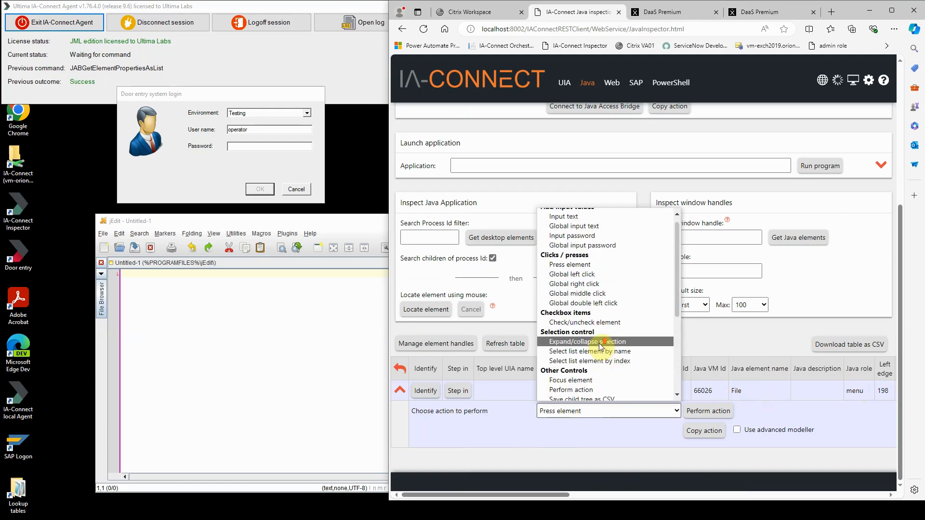
pyautogui.click(741, 345)
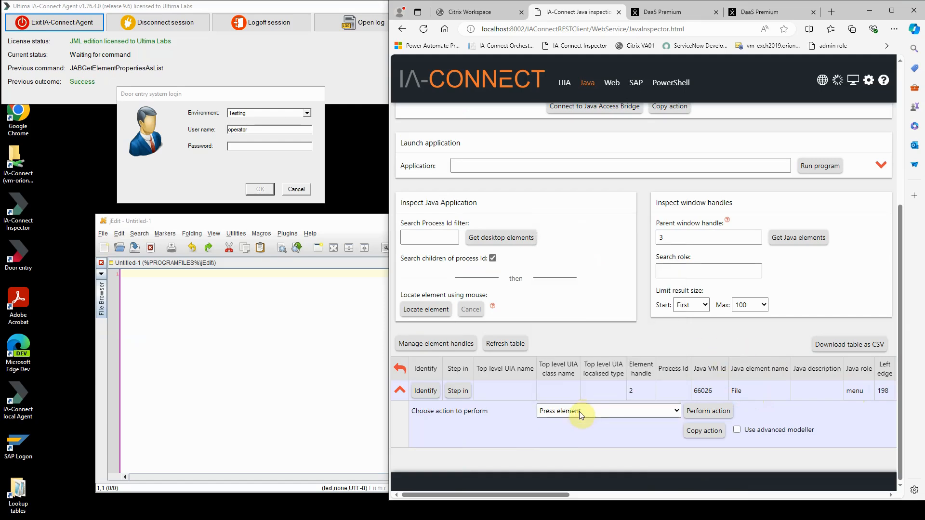
pyautogui.click(701, 413)
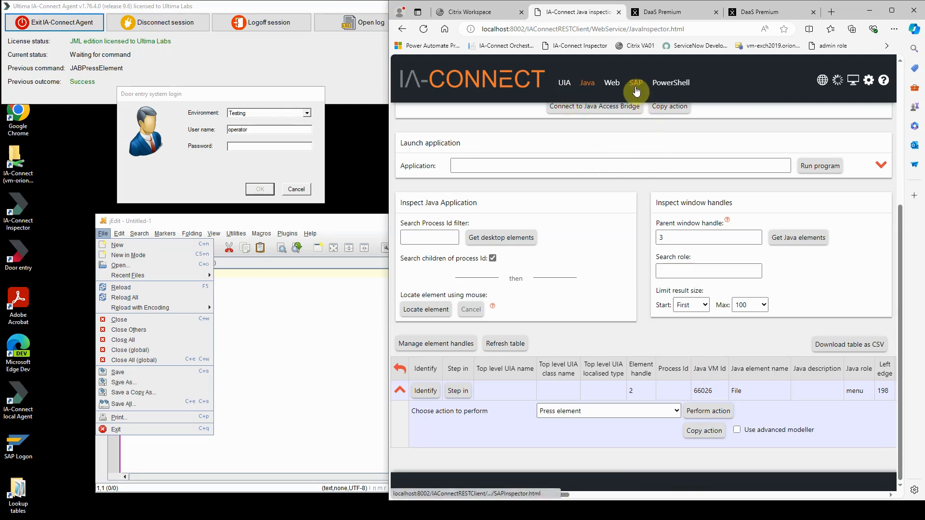
# - Launch SAP Logon from the Citrix Workspace apps and move its window clear of the app tiles
pyautogui.click(475, 12)
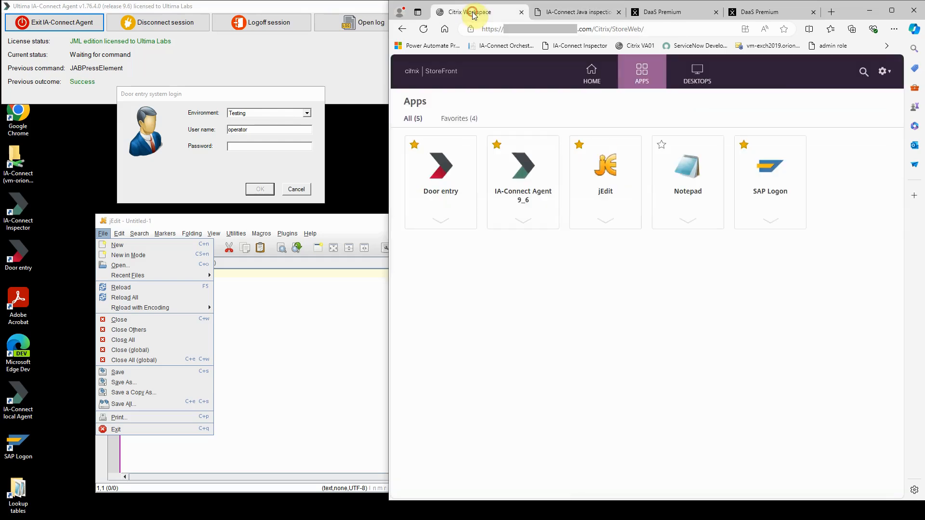
pyautogui.click(774, 168)
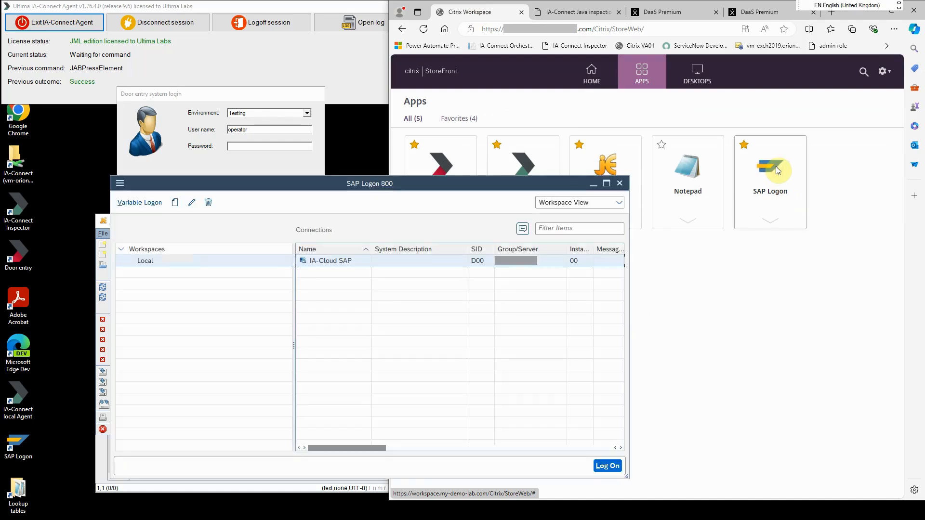
pyautogui.moveTo(322, 179); pyautogui.dragTo(288, 161)
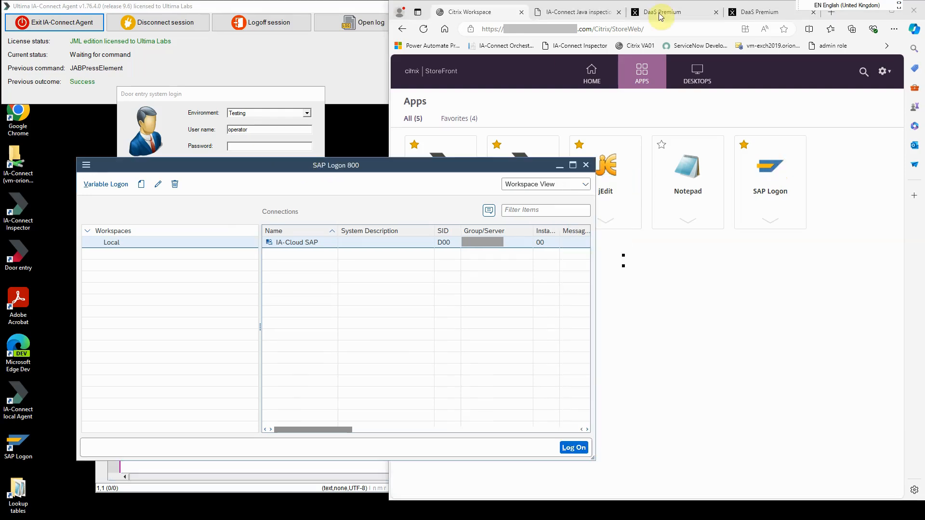
# - In SAP inspection, attach to the running SAP GUI and open the SAP connection "IA-Cloud SAP"
pyautogui.click(583, 11)
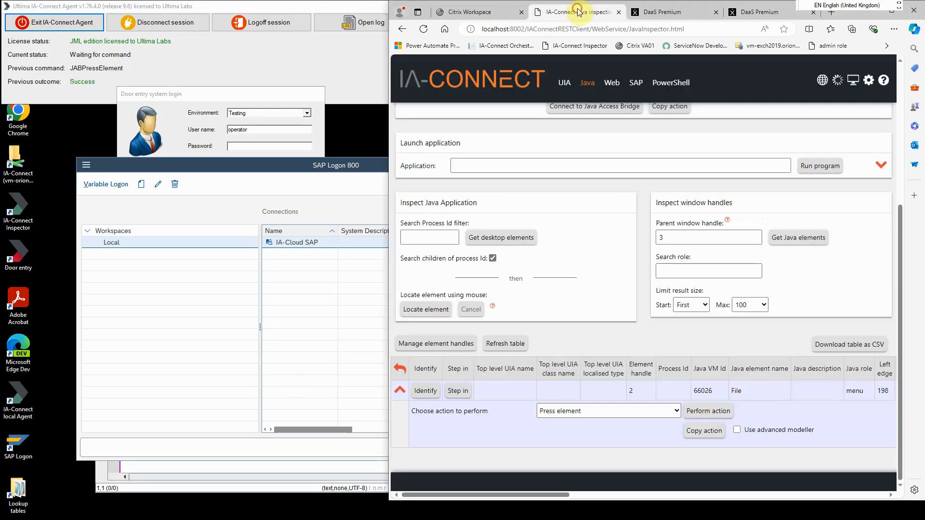
pyautogui.click(635, 83)
pyautogui.click(584, 161)
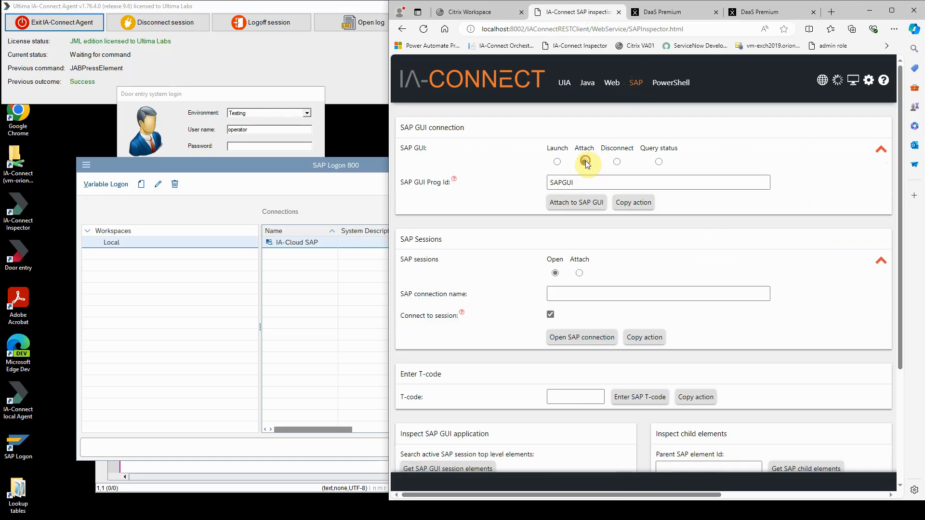
pyautogui.click(578, 202)
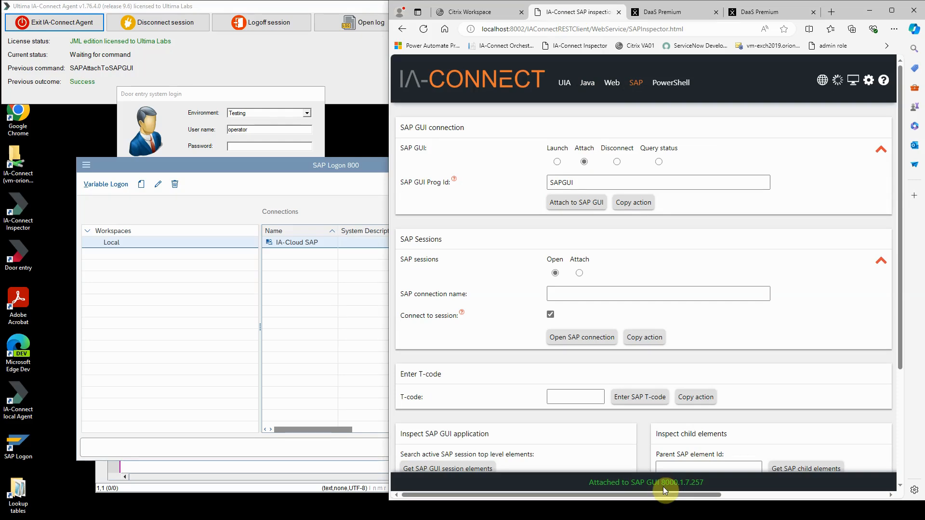
pyautogui.click(576, 296)
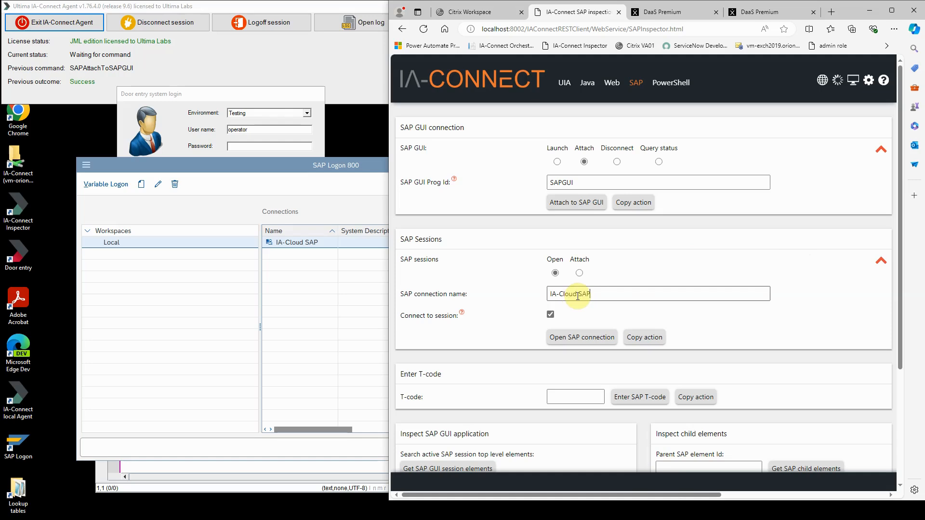
pyautogui.click(583, 339)
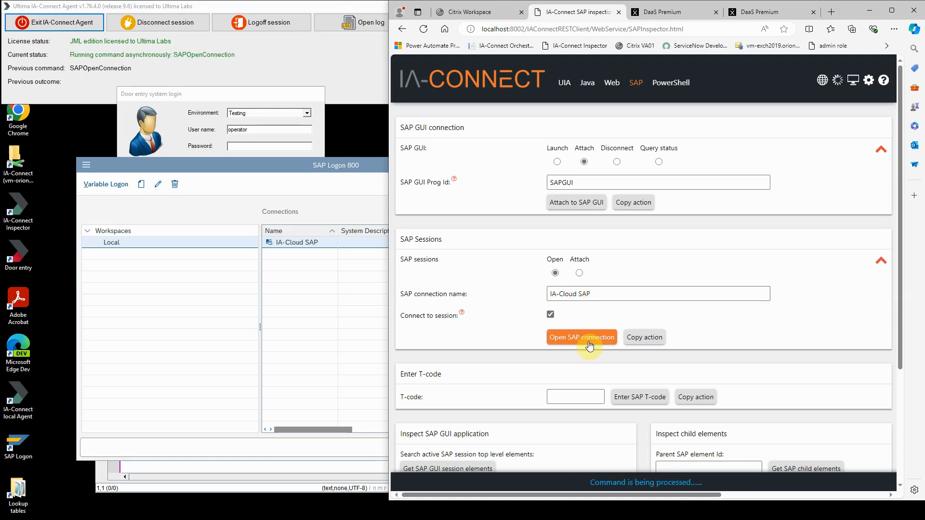
# - Locate the User field of the SAP logon screen with the SAP mouse locator
pyautogui.scroll(-3, 831, 328)
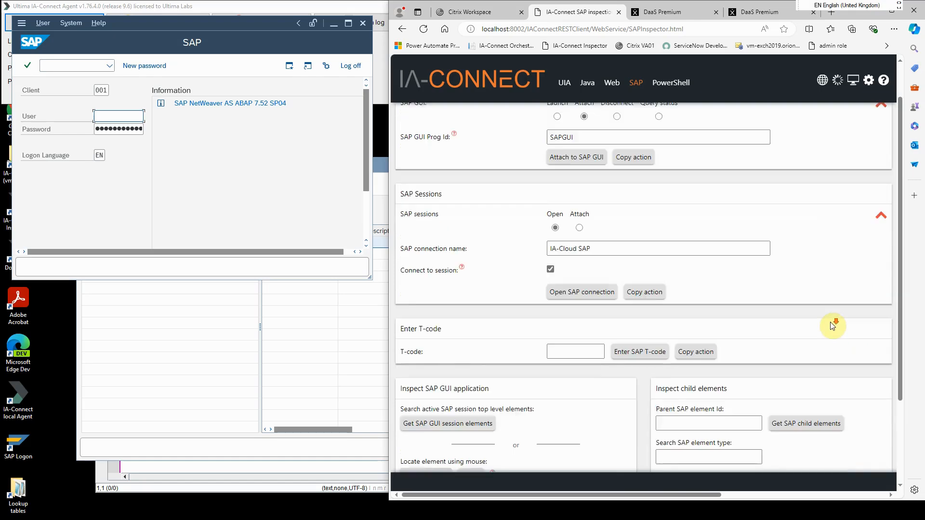
pyautogui.click(430, 365)
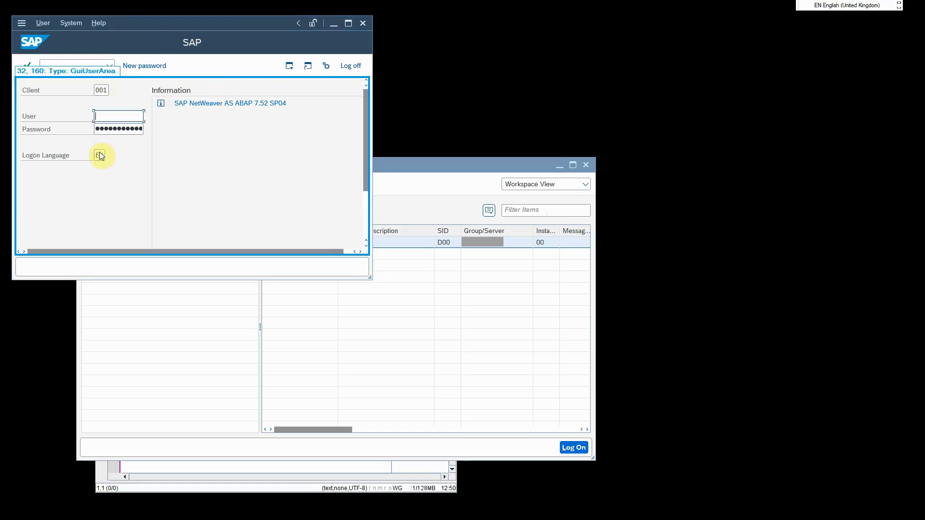
pyautogui.click(114, 115)
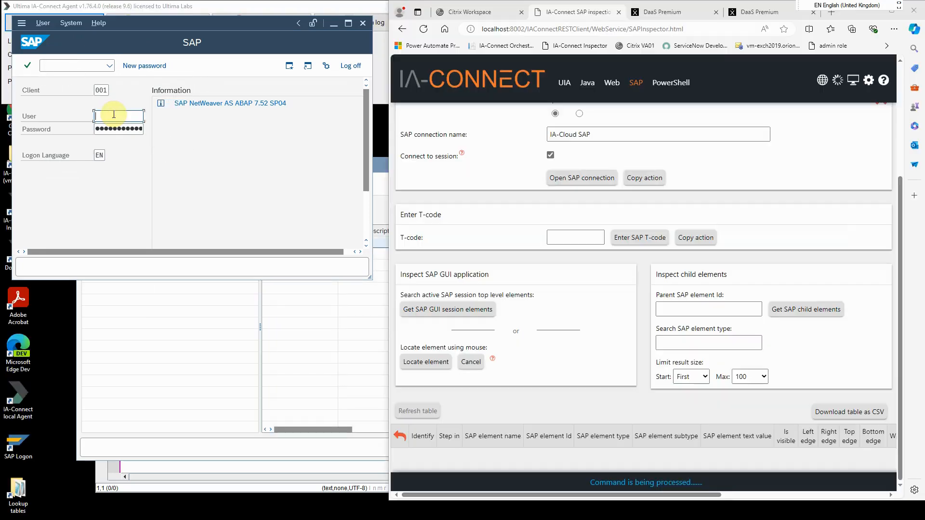
pyautogui.scroll(-2, 585, 357)
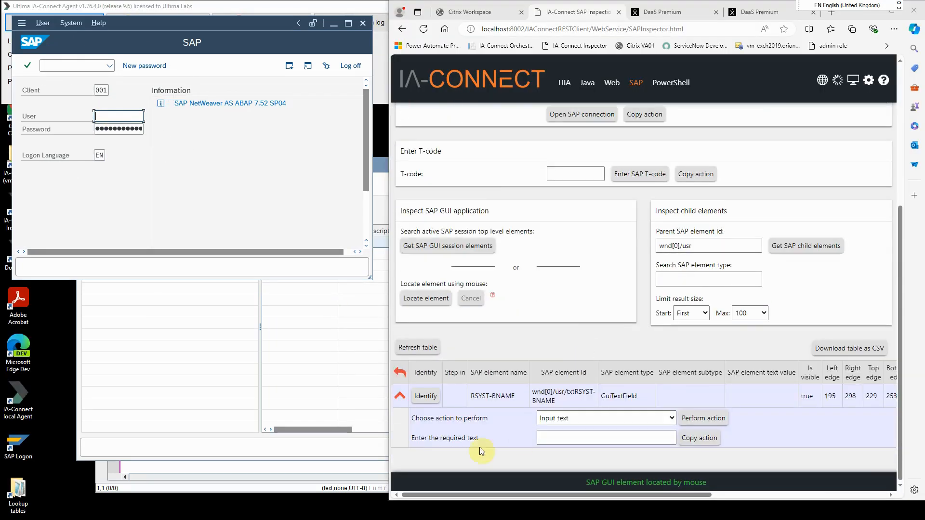
# - Review the available SAP actions and perform Input text on the SAP User field with the text "SAP*"
pyautogui.click(626, 417)
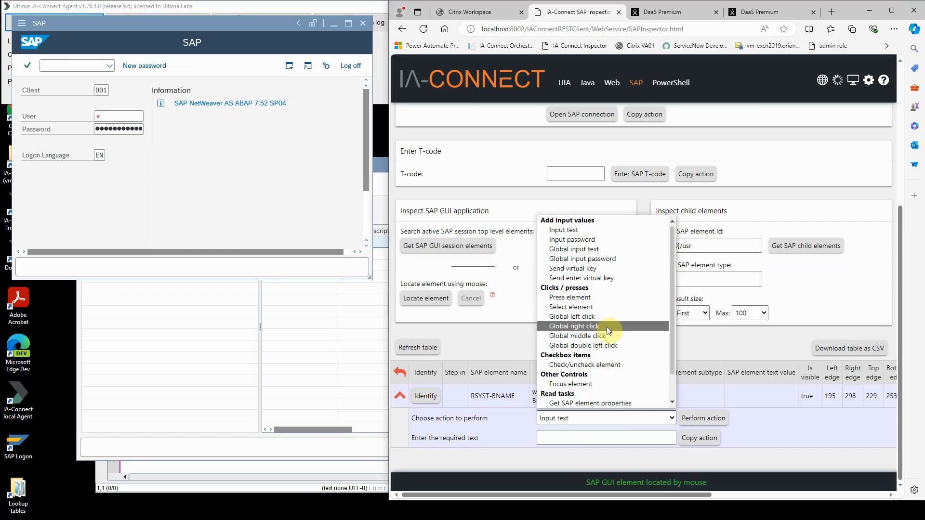
pyautogui.scroll(-1, 606, 328)
pyautogui.scroll(1, 595, 355)
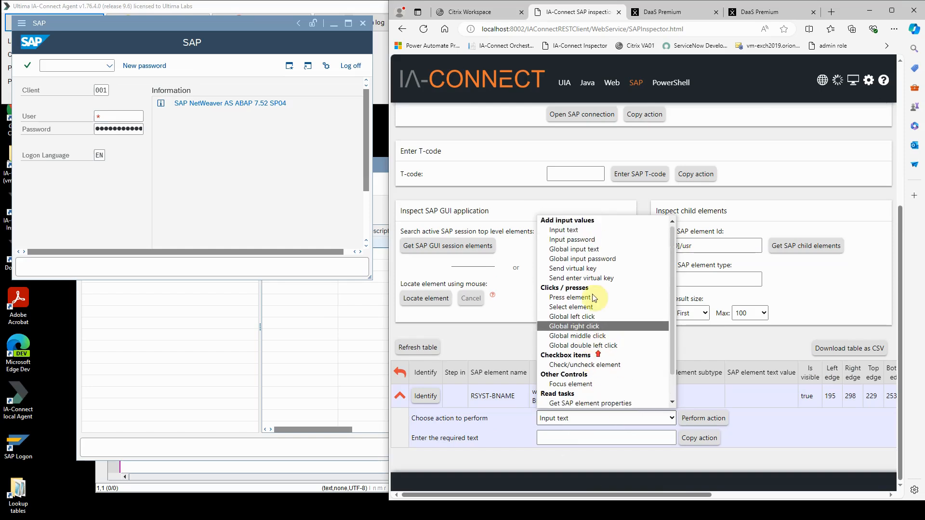
pyautogui.click(538, 202)
pyautogui.click(573, 438)
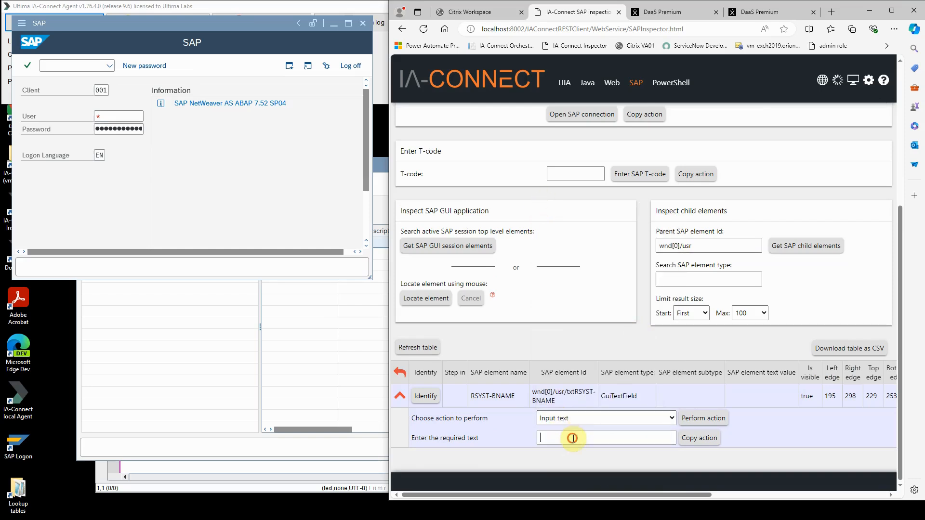
pyautogui.write('SAP*')
pyautogui.click(699, 419)
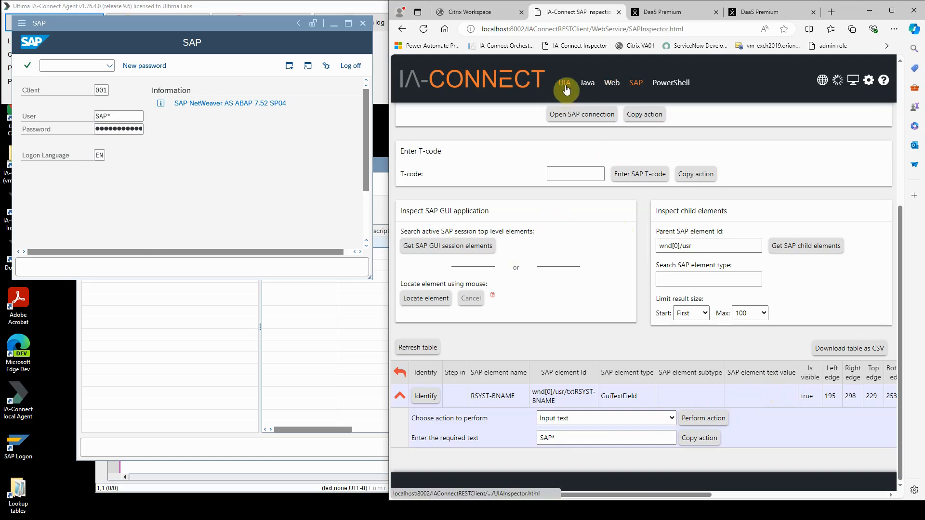
# - In Web inspection, review the supported browsers and launch Chromium Edge with the default launch settings
pyautogui.click(614, 83)
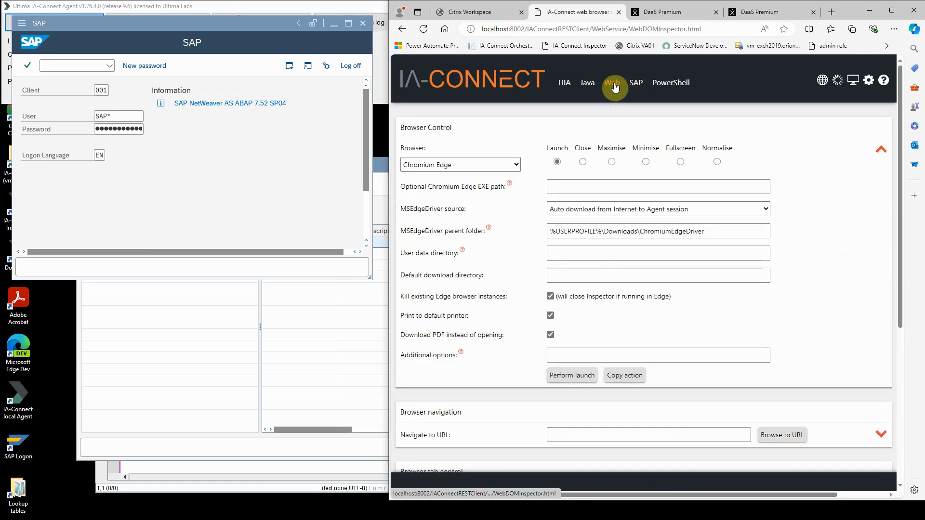
pyautogui.click(498, 167)
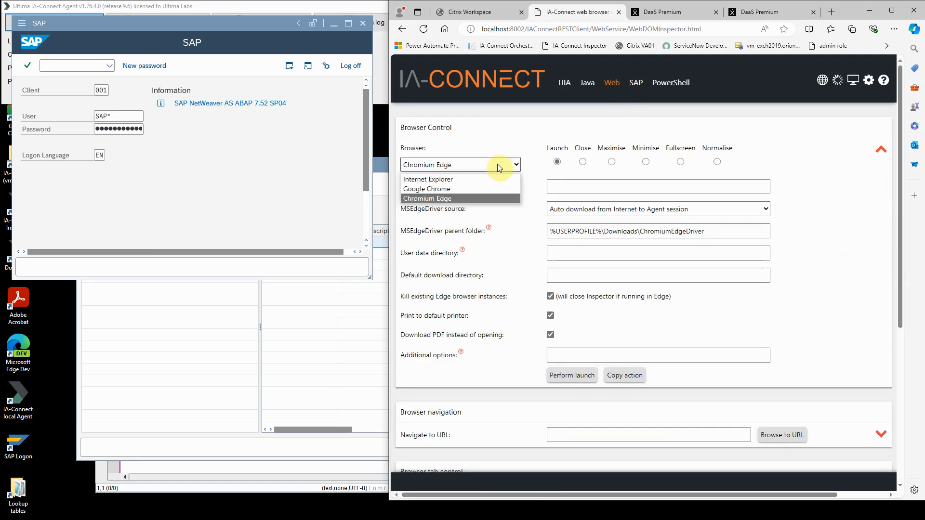
pyautogui.click(498, 164)
pyautogui.click(578, 378)
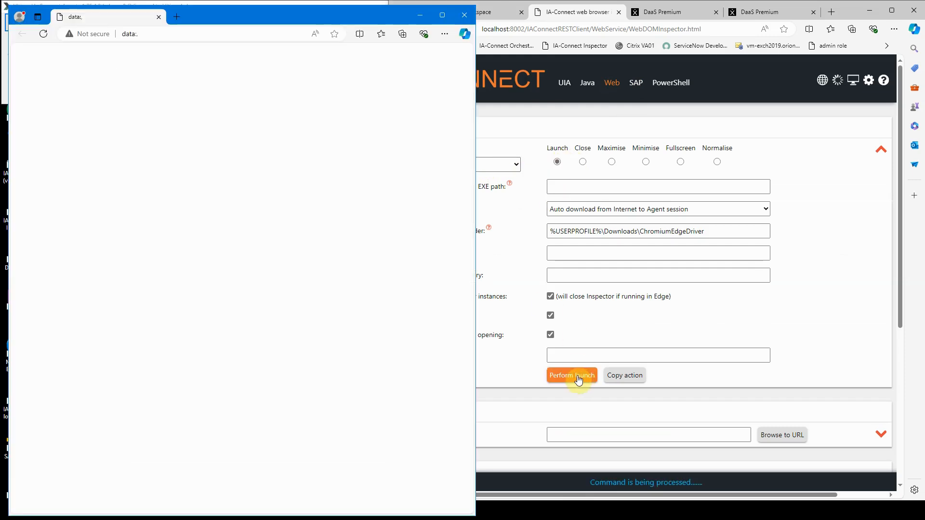
pyautogui.click(795, 339)
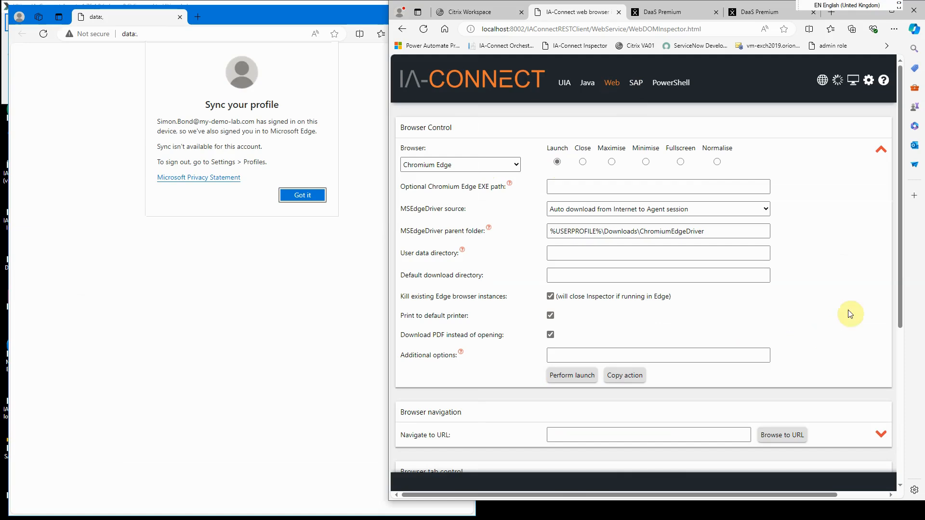
pyautogui.scroll(-3, 852, 295)
pyautogui.click(595, 289)
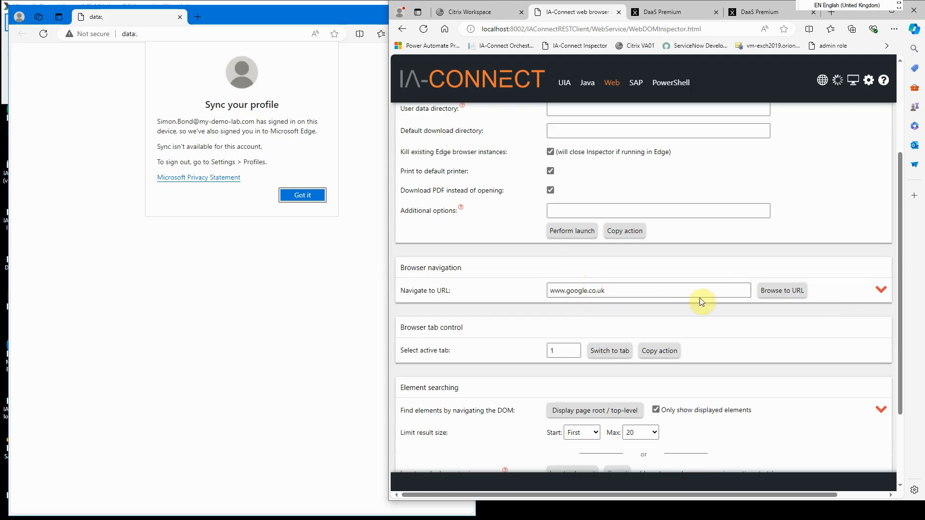
pyautogui.click(782, 291)
# - Locate the Google search box with the web element mouse locator
pyautogui.scroll(-3, 527, 325)
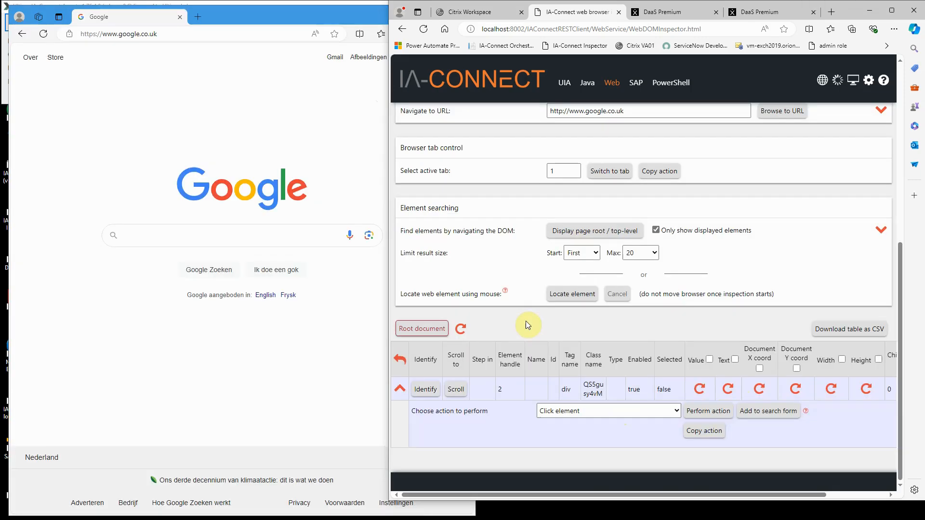
pyautogui.click(572, 294)
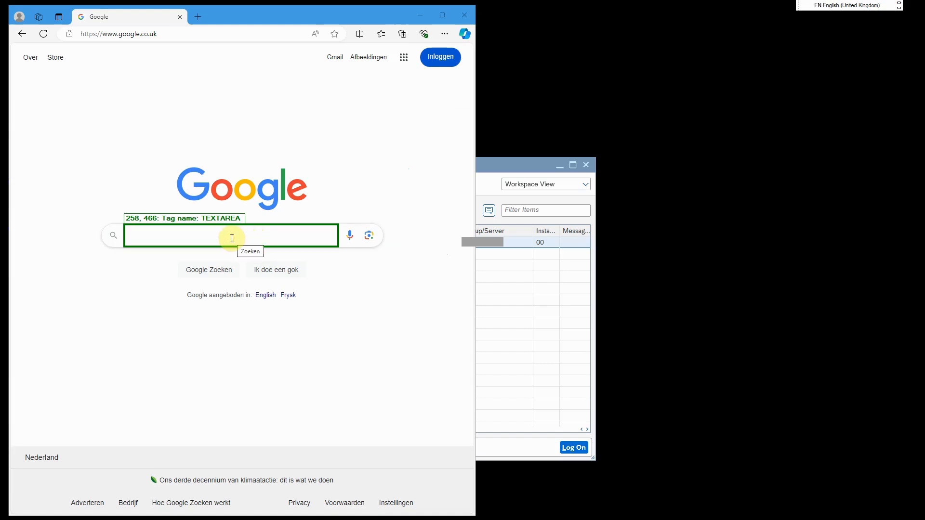
pyautogui.click(233, 236)
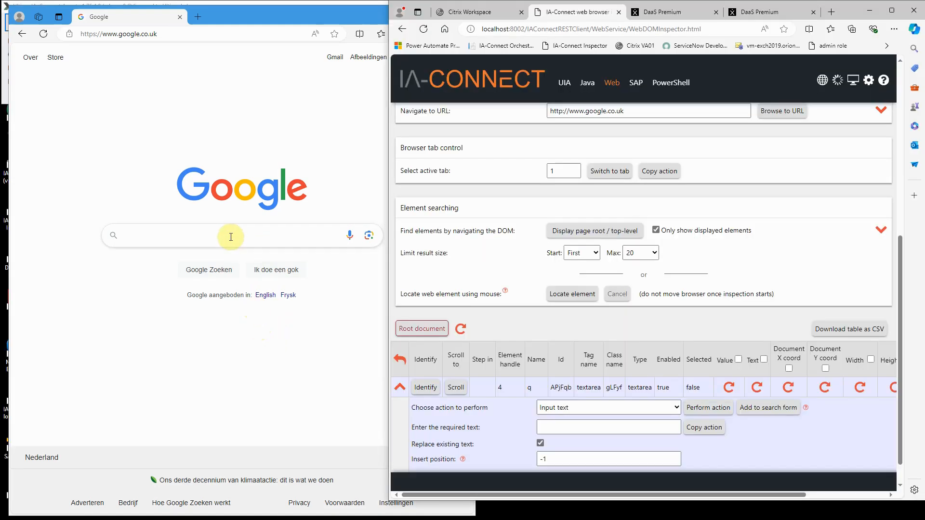
# - Perform Input text on the located Google search box with the text "test"
pyautogui.scroll(-1, 578, 407)
pyautogui.click(568, 402)
pyautogui.write('tes')
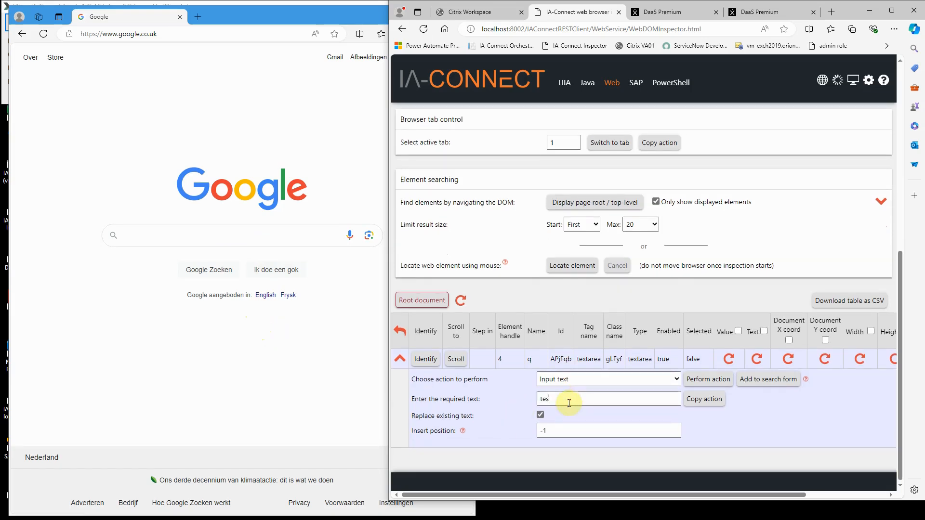
pyautogui.write('t')
pyautogui.click(708, 381)
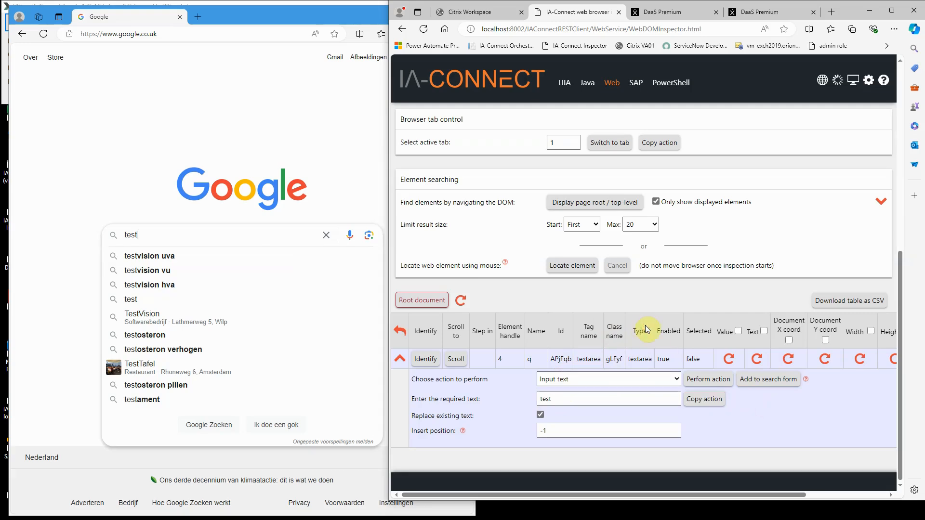
# - Switch to Citrix DaaS Monitor, view the session's full user details and widen the browser window to show them
pyautogui.click(749, 15)
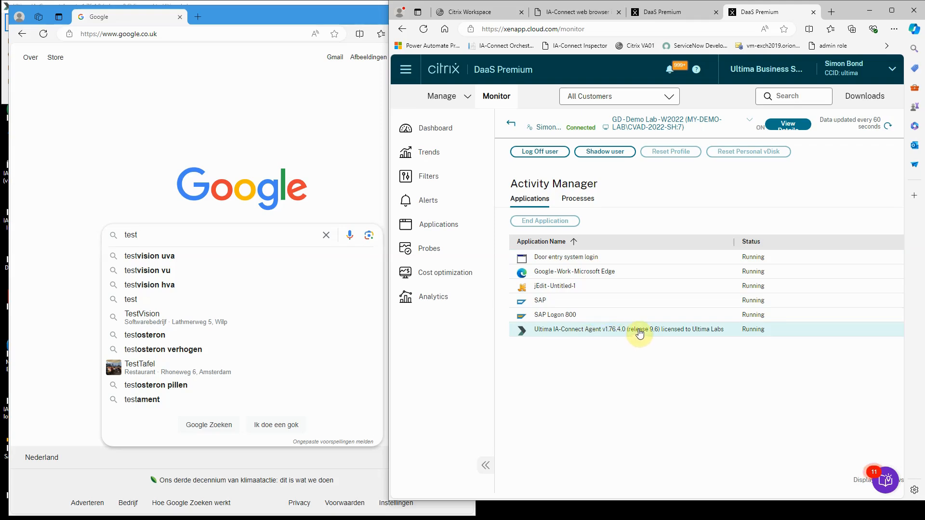
pyautogui.click(790, 124)
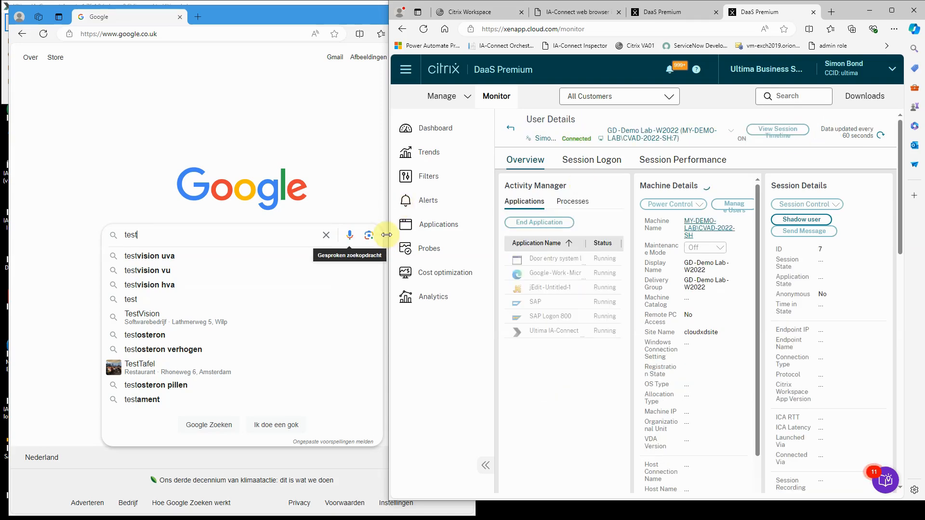
pyautogui.moveTo(253, 224); pyautogui.dragTo(146, 213)
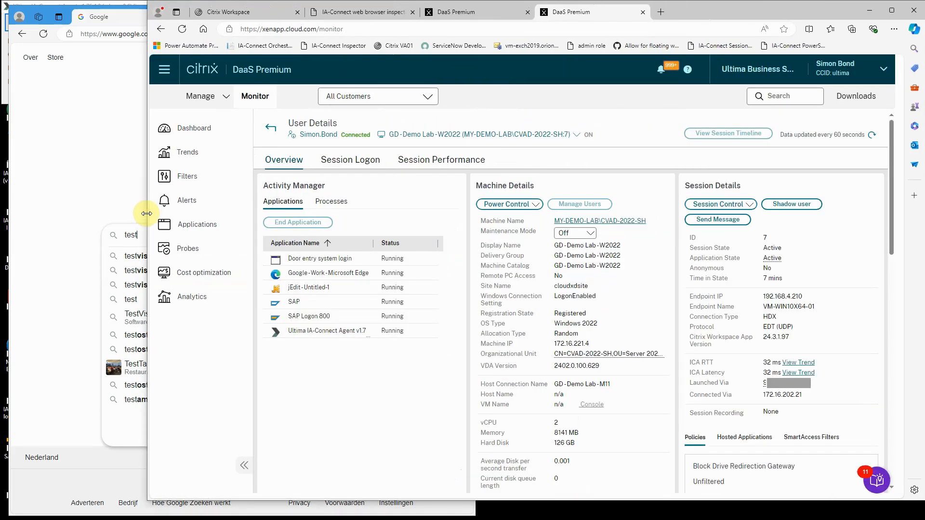